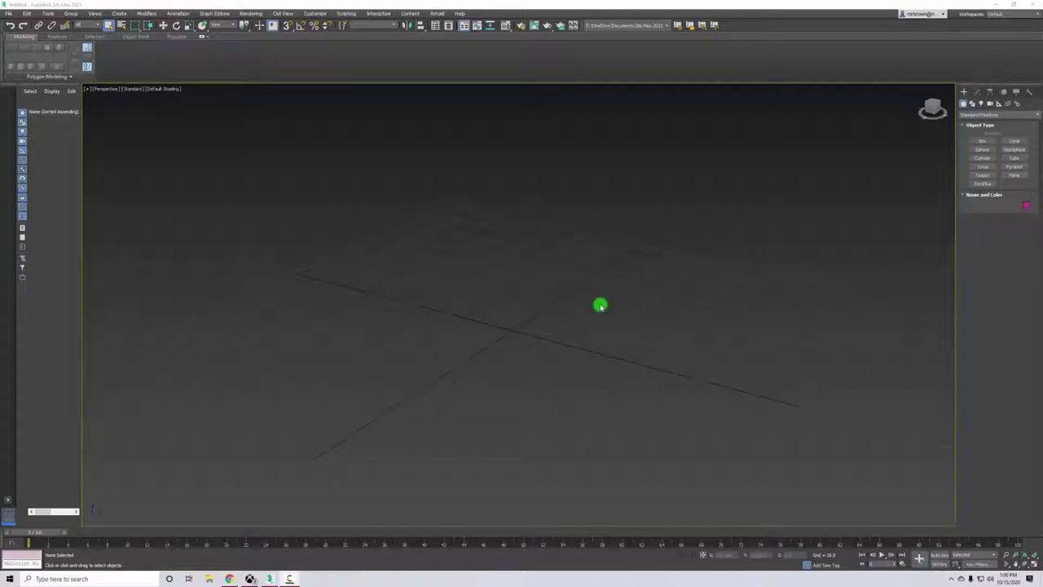
- Create a flat rectangular box about 5 units high on the perspective grid
left_click(983, 141)
mouse_move(378, 290)
left_mouse_down()
mouse_move(605, 372)
mouse_move(685, 442)
mouse_move(765, 381)
left_mouse_up()
left_click(779, 345)
left_click_drag(779, 344, 829, 289)
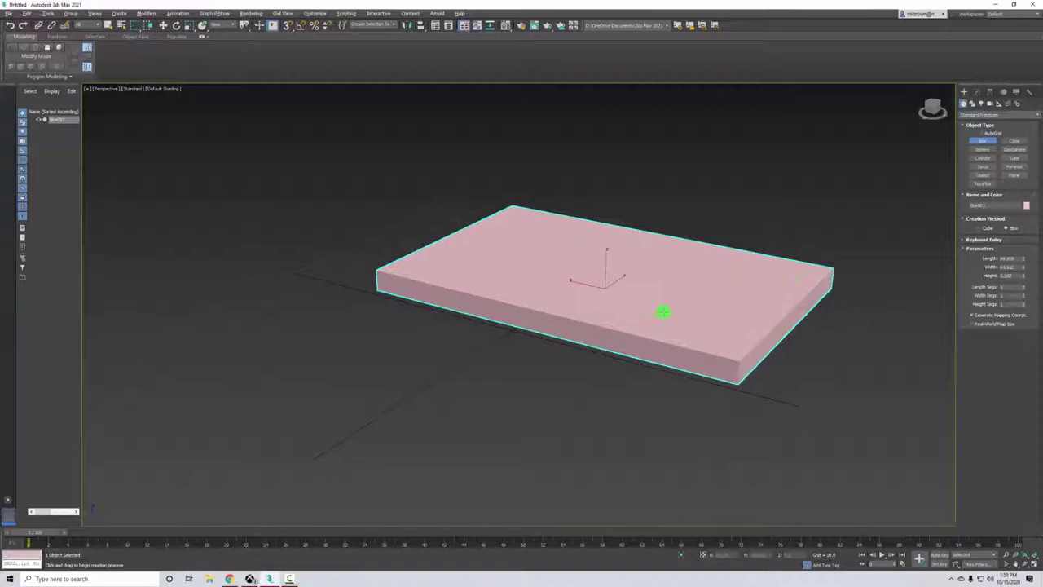
middle_click_drag(664, 312, 628, 296, "alt")
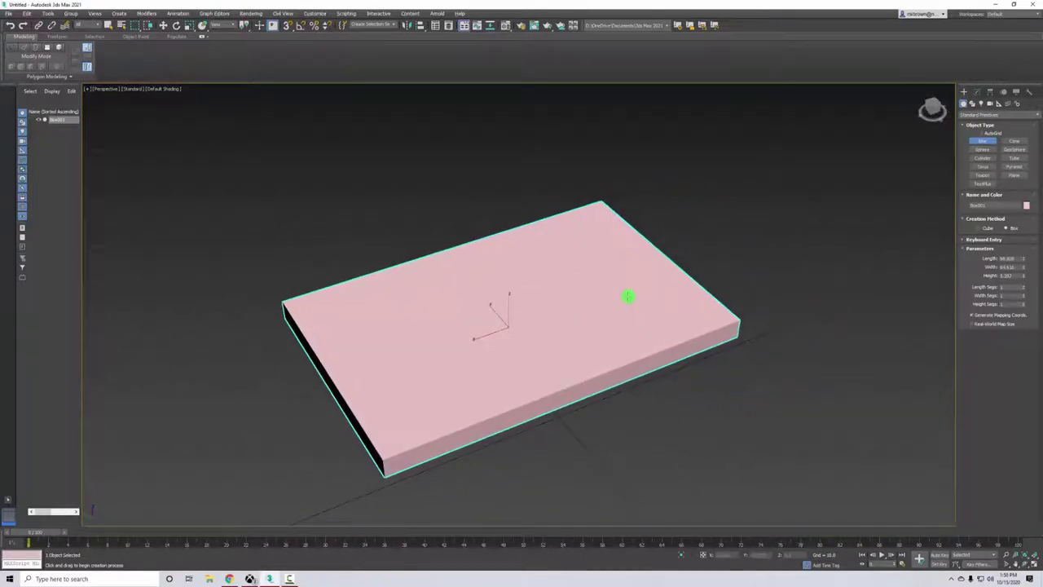
- Convert the box to an Editable Poly
right_click(595, 267)
right_click(595, 267)
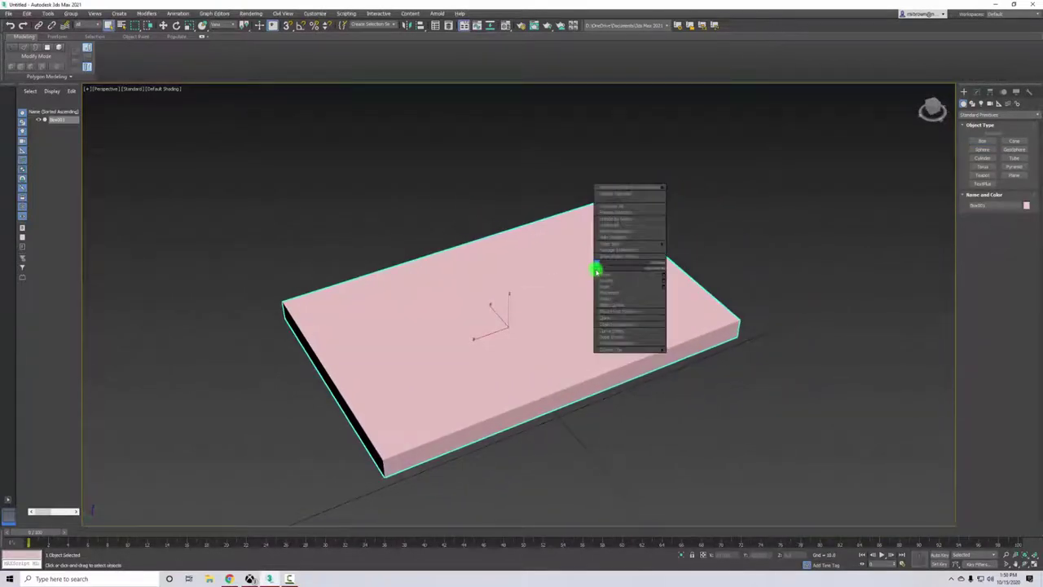
mouse_move(628, 349)
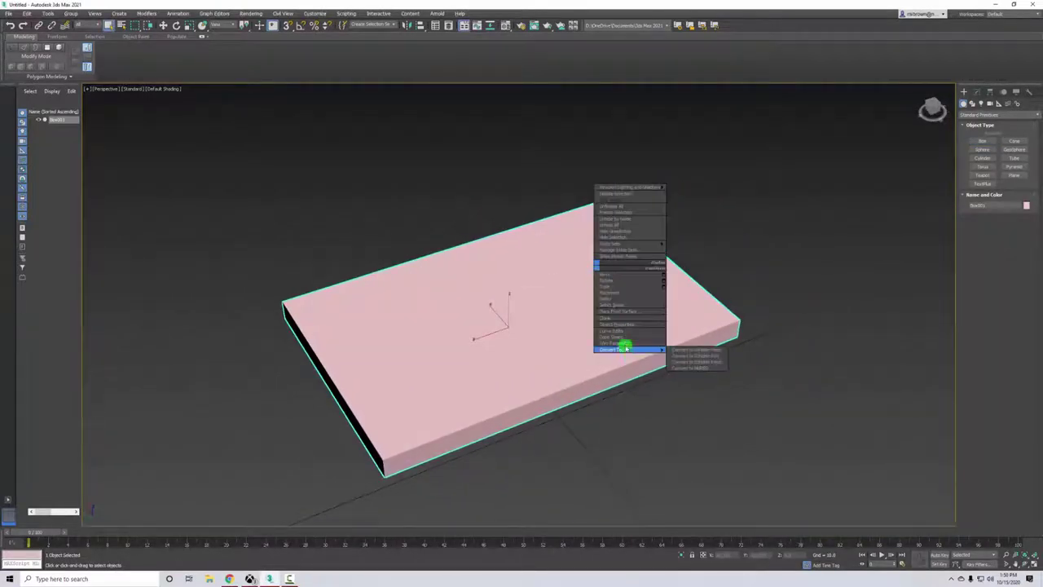
left_click(694, 356)
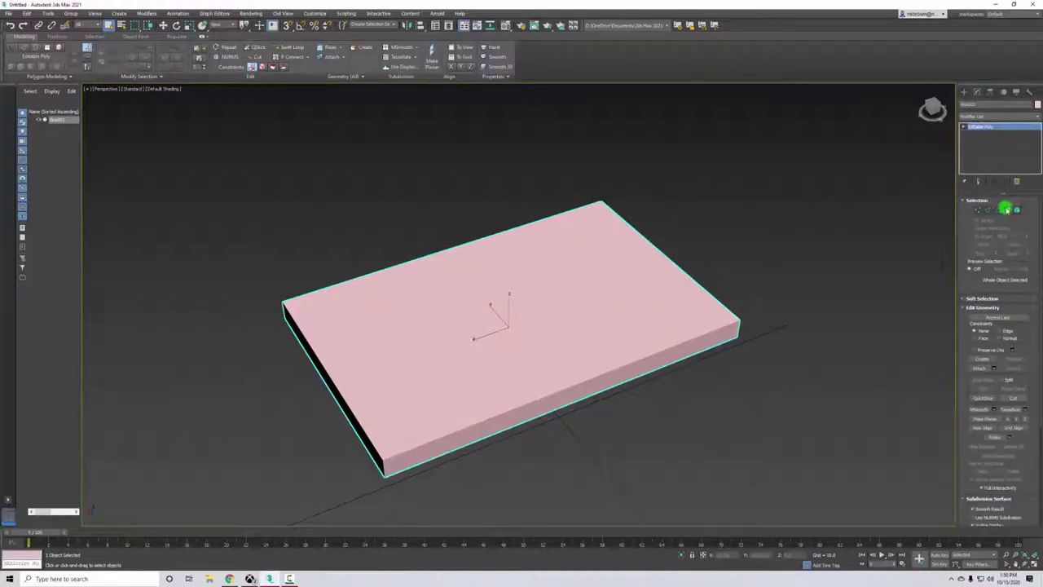
- Inset the box's top polygon slightly to form a narrow, even border around it
key("4")
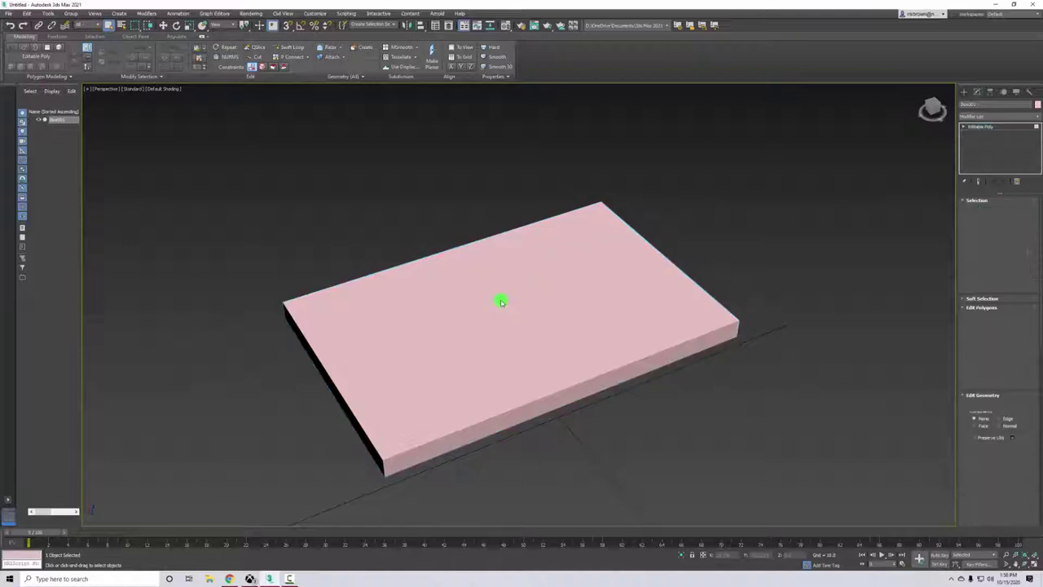
left_click(501, 302)
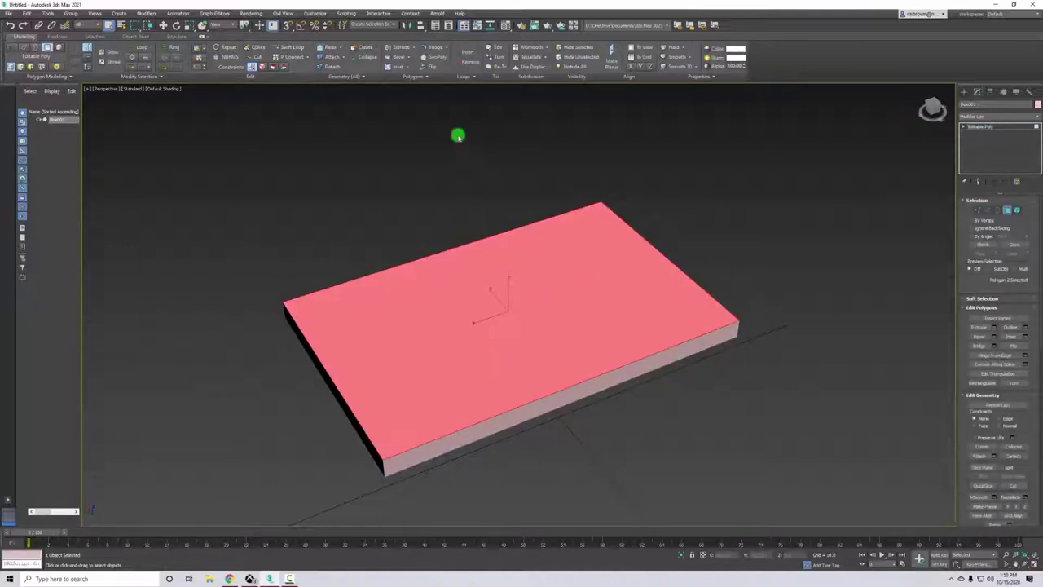
left_click(396, 66)
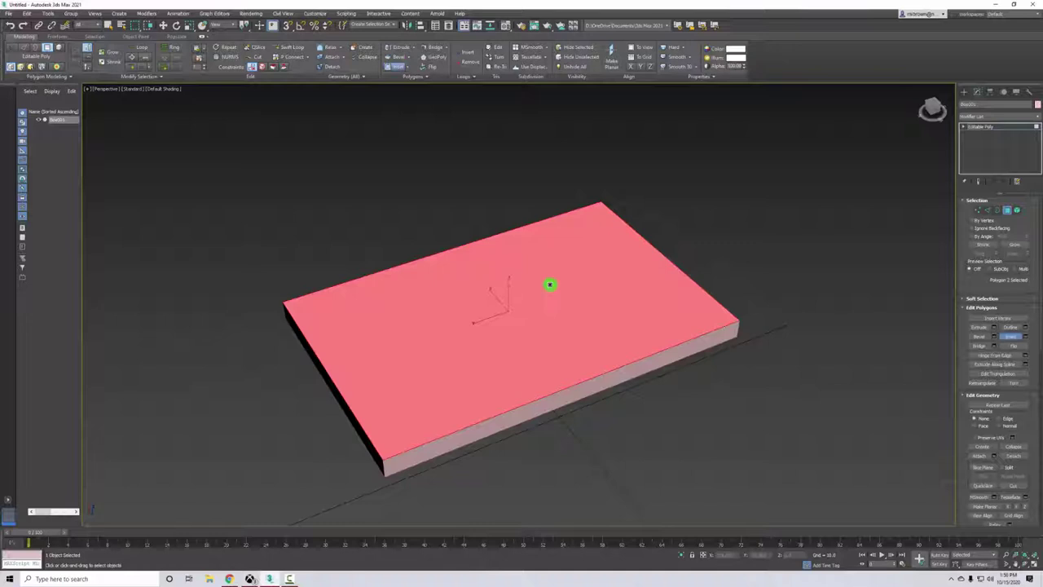
left_click_drag(550, 285, 545, 299)
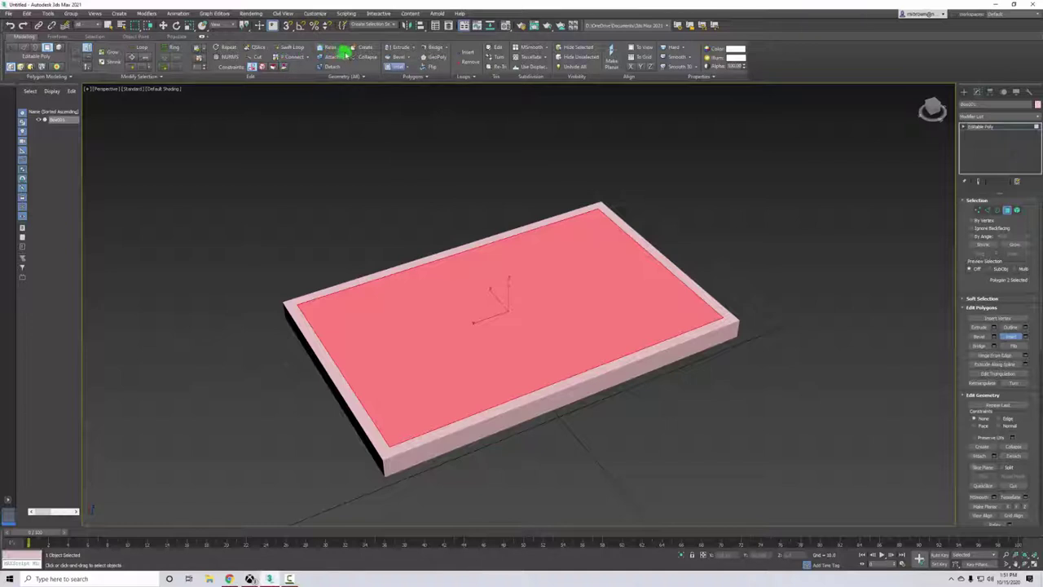
- Extrude the inset top polygon down into the box to form a shallow recess, and leave polygon editing
left_click(399, 47)
mouse_move(550, 291)
left_mouse_down()
mouse_move(563, 332)
mouse_move(551, 323)
mouse_move(554, 337)
mouse_move(561, 302)
left_mouse_up()
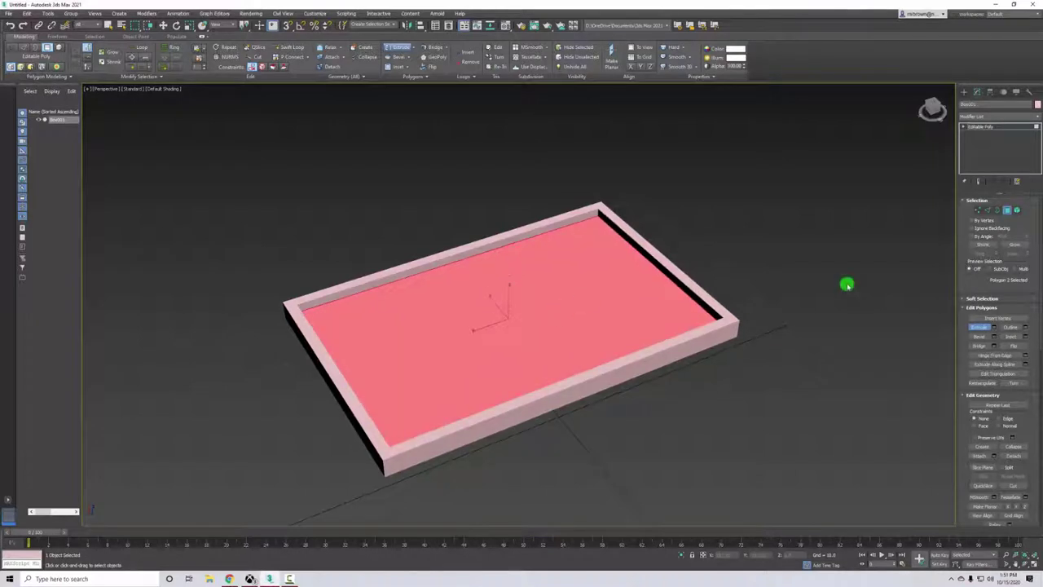
left_click(1007, 210)
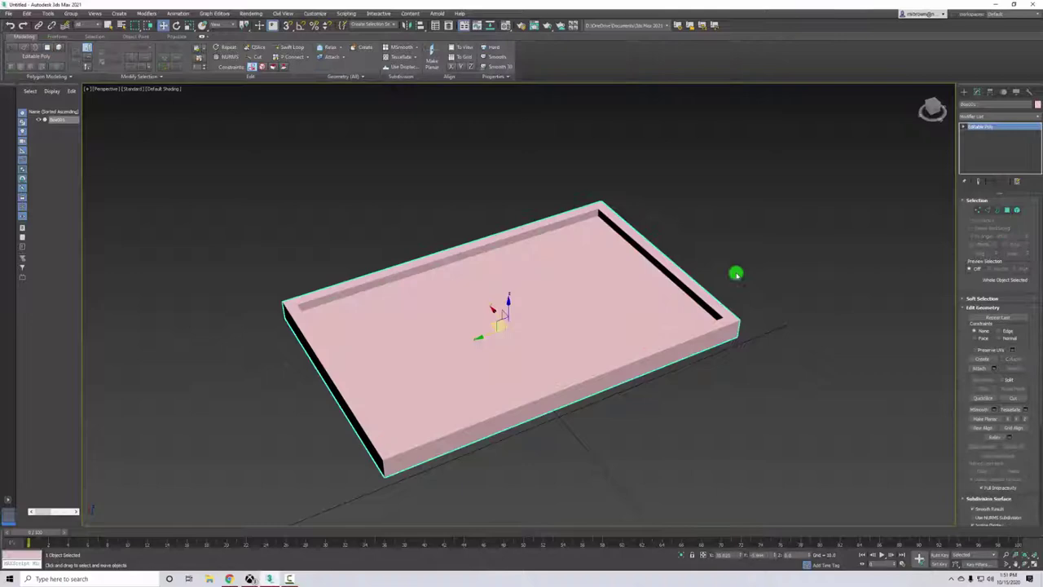
- Change the box's object color to light gray and turn on Edged Faces shading in the viewport
middle_click_drag(665, 233, 649, 259, "alt")
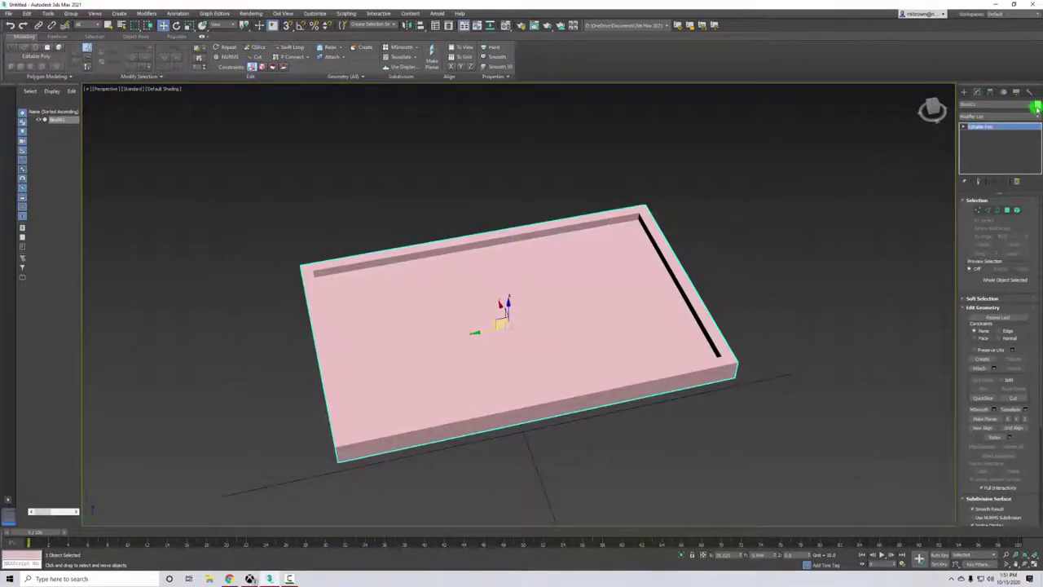
left_click(1037, 105)
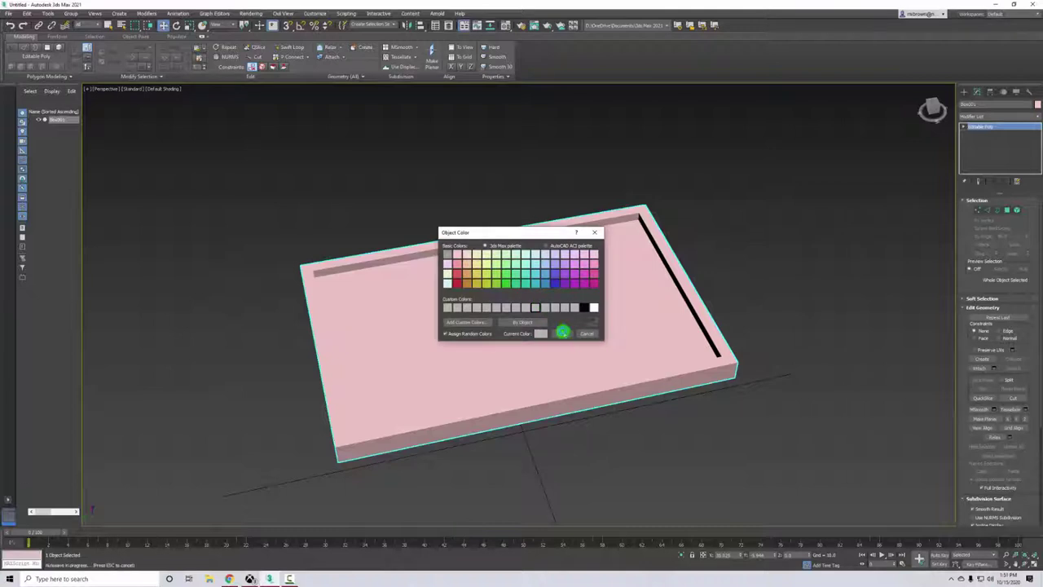
left_click(560, 333)
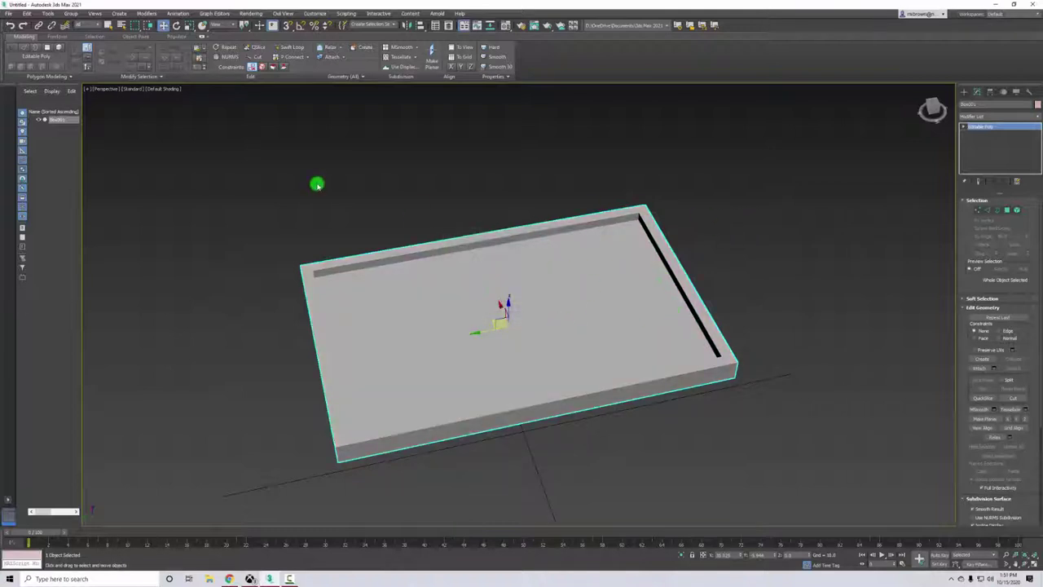
left_click(153, 88)
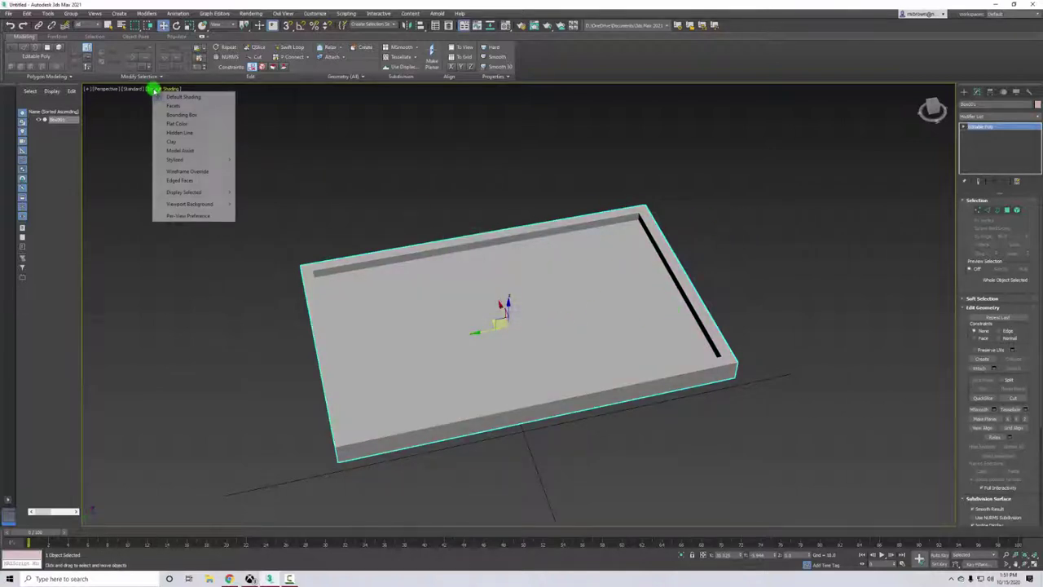
left_click(181, 180)
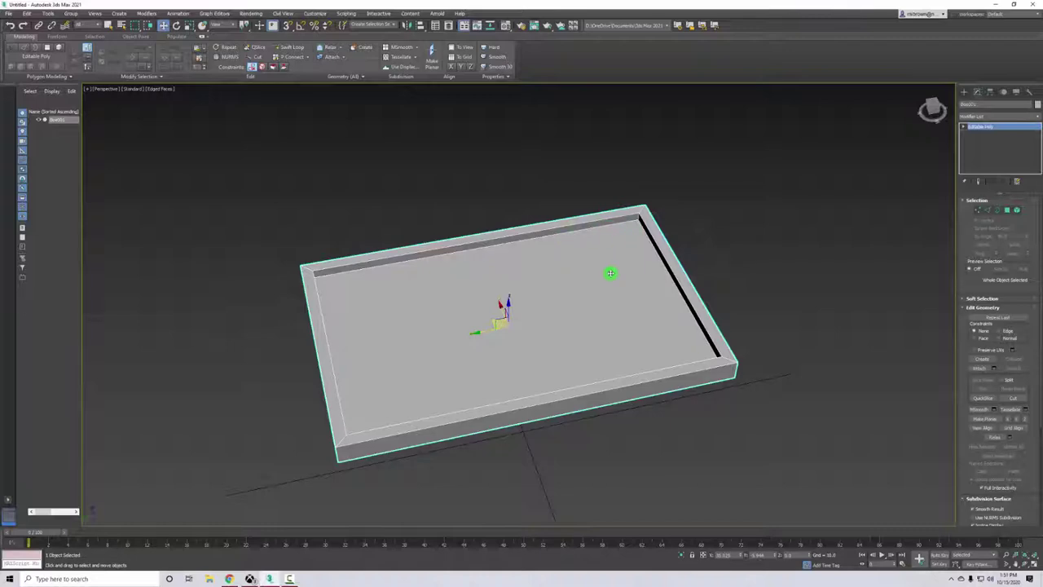
mouse_move(566, 297)
middle_mouse_down("alt")
mouse_move(621, 286)
mouse_move(510, 265)
mouse_move(560, 272)
mouse_move(575, 291)
middle_mouse_up("alt")
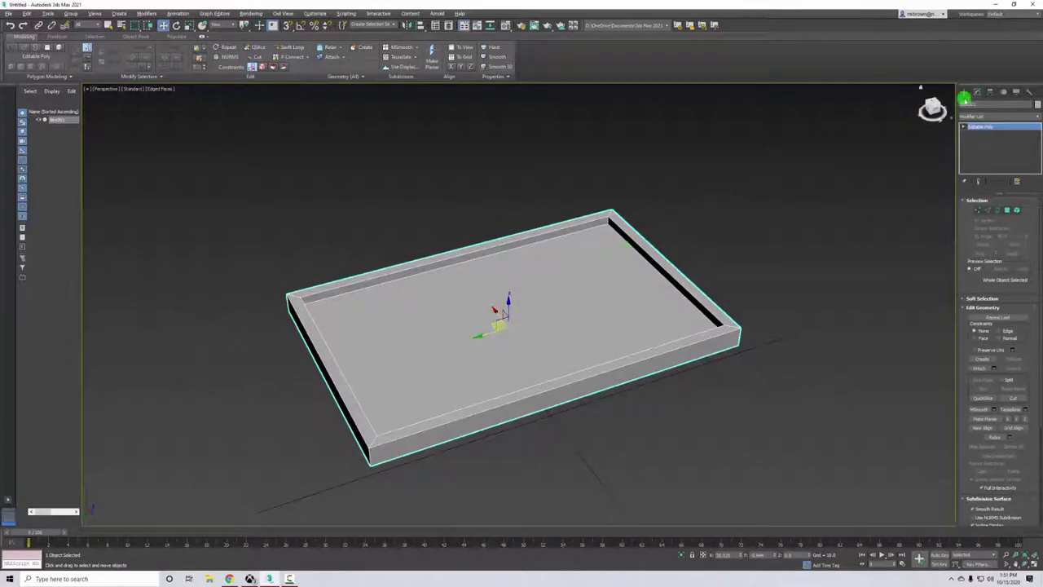
- Add an Unwrap UVW modifier to the box and select all of its faces
left_click(996, 118)
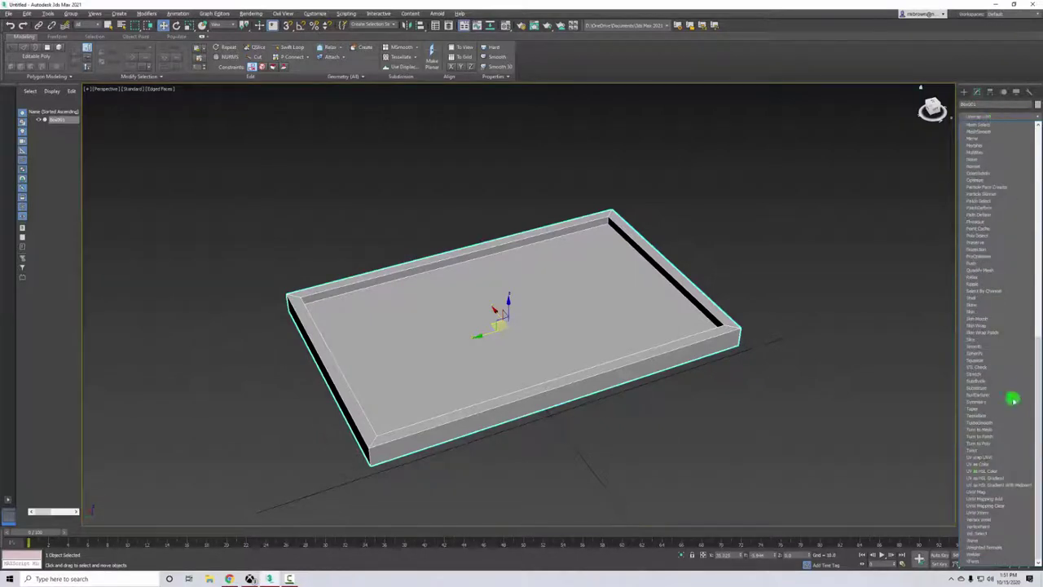
left_click(971, 457)
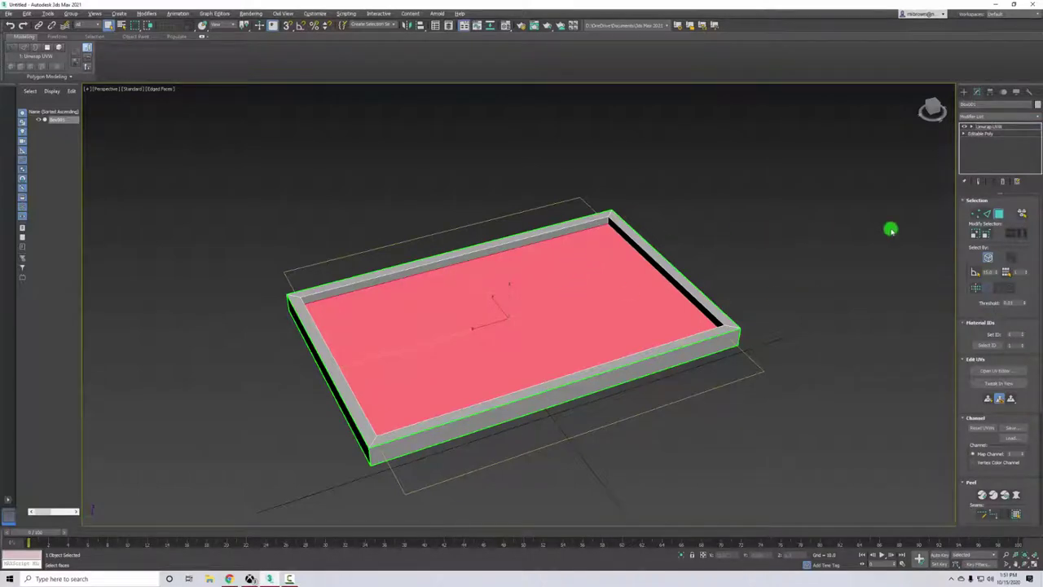
key("ctrl+a")
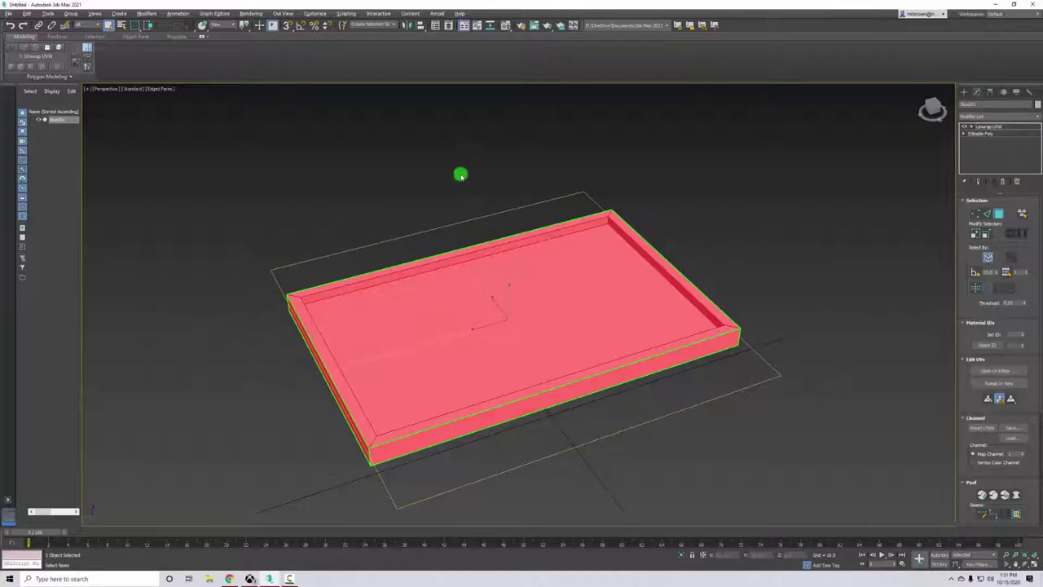
- Open the UV editor and apply Flatten Mapping to all the selected faces with the default settings
left_click(1002, 370)
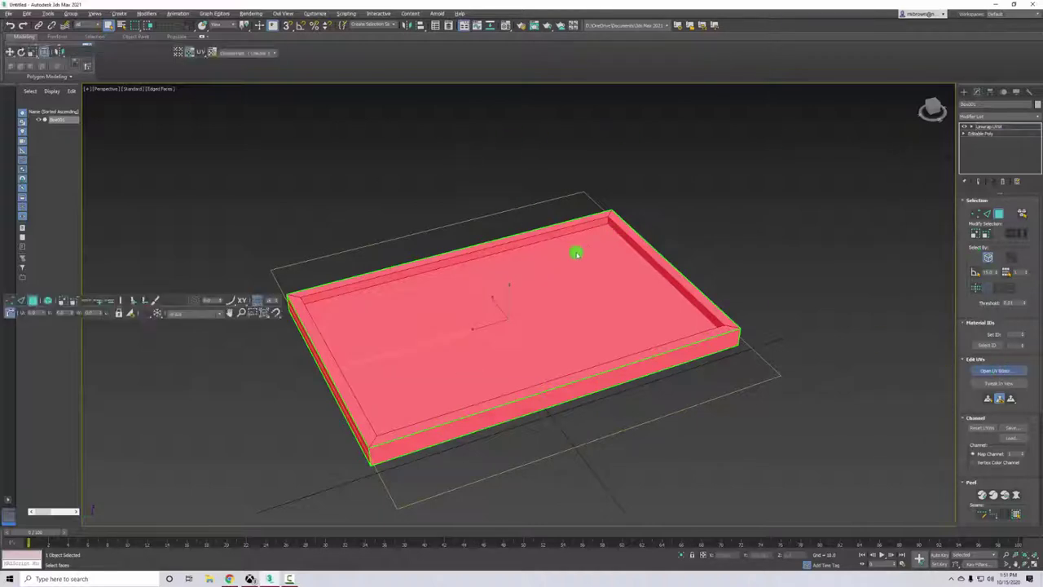
left_click(78, 49)
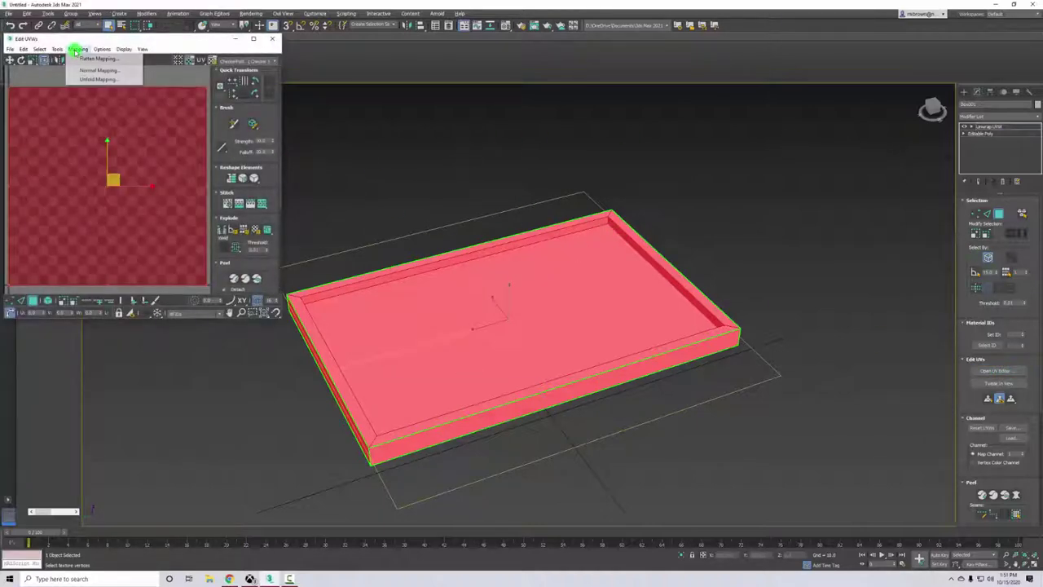
left_click(82, 58)
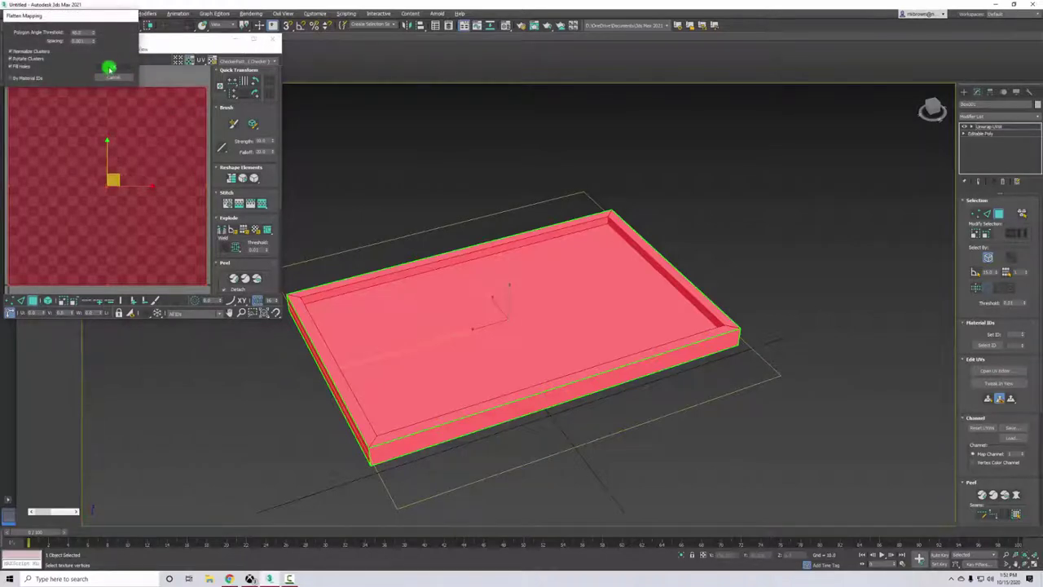
left_click(109, 66)
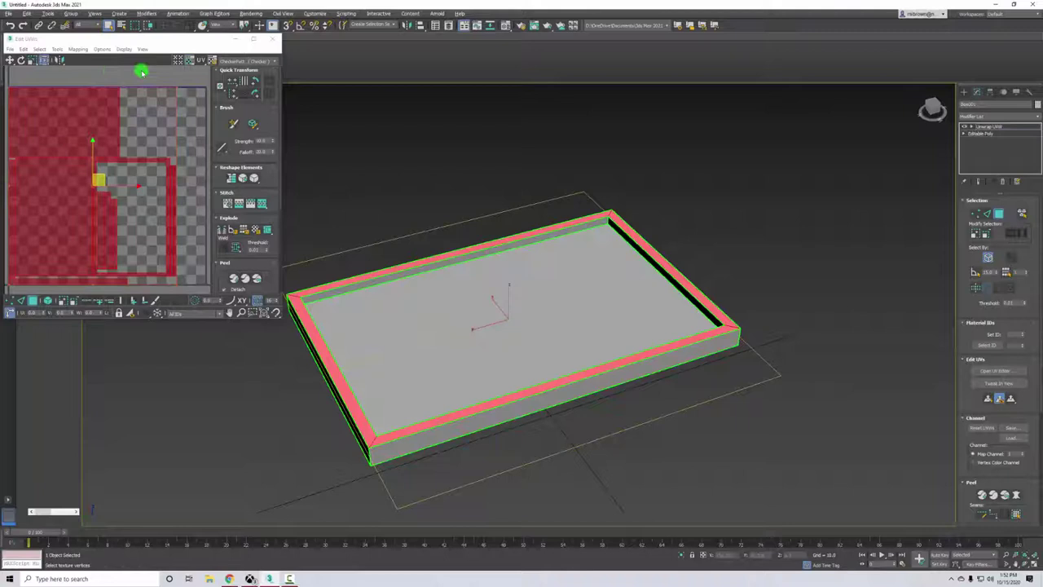
- Select only the recessed top face and shift its UV cluster sideways toward the middle of the UV tile
left_click(494, 155)
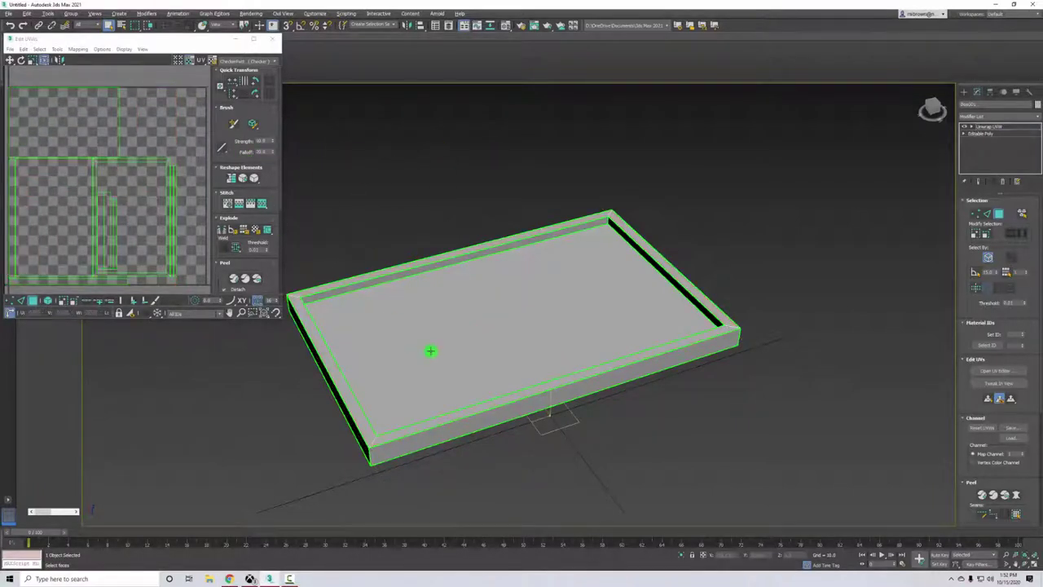
left_click(430, 351)
left_click_drag(79, 139, 121, 138)
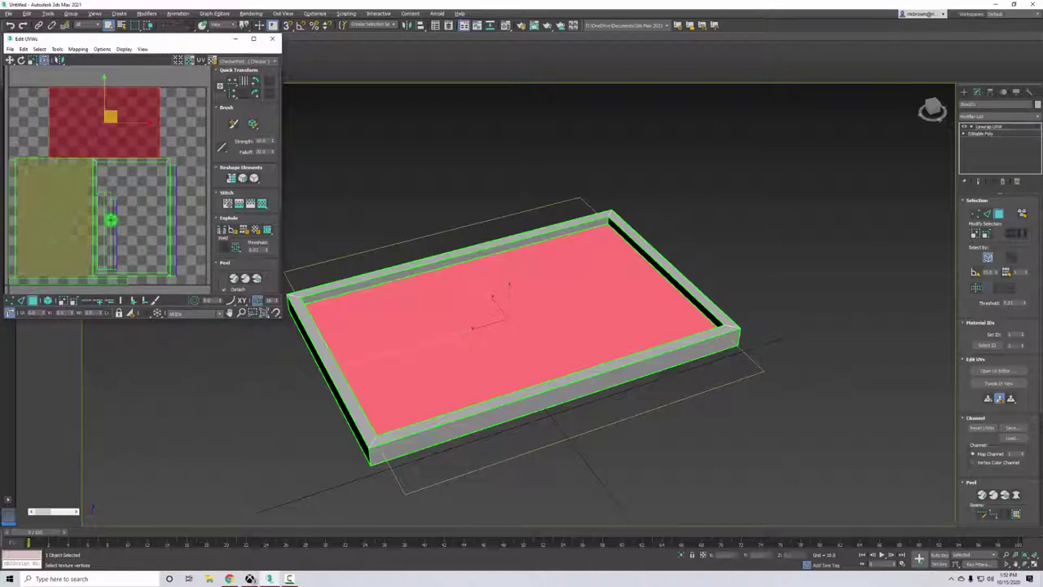
- Select all UV clusters except the recessed face's and move them below the checkered UV tile
left_click(56, 183)
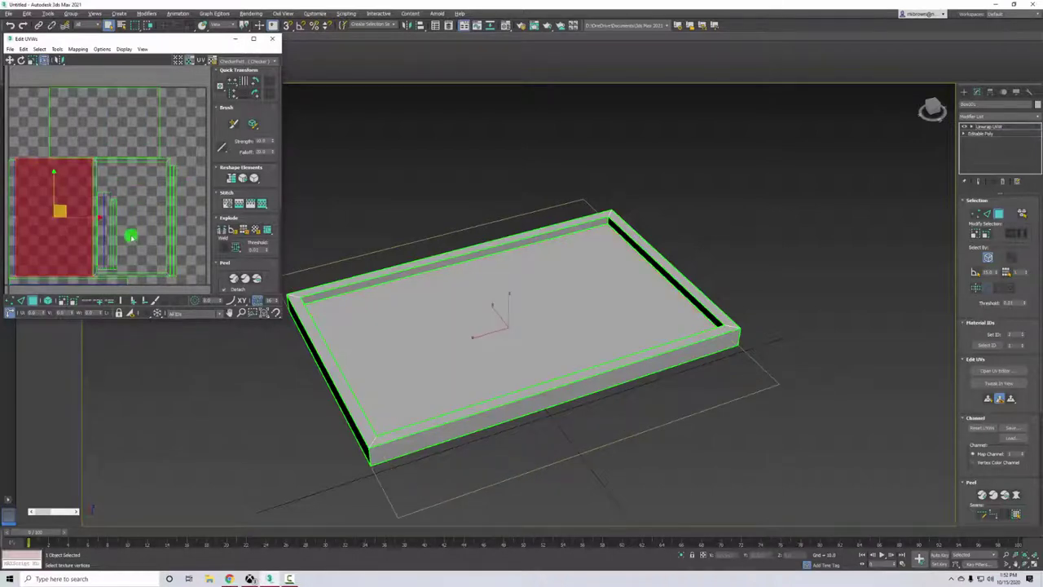
scroll(202, 172, "down", 3)
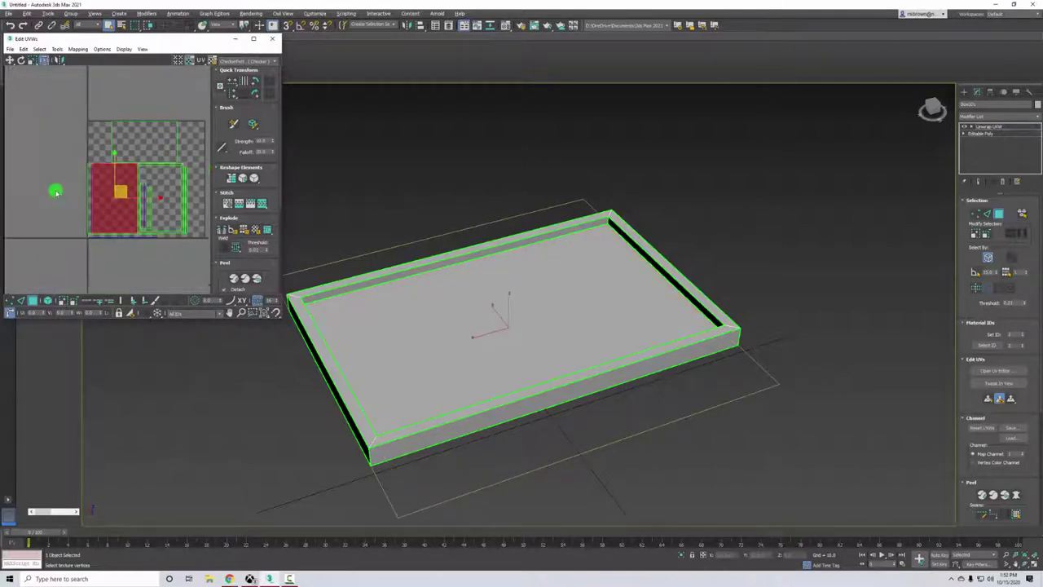
left_click_drag(199, 259, 159, 208)
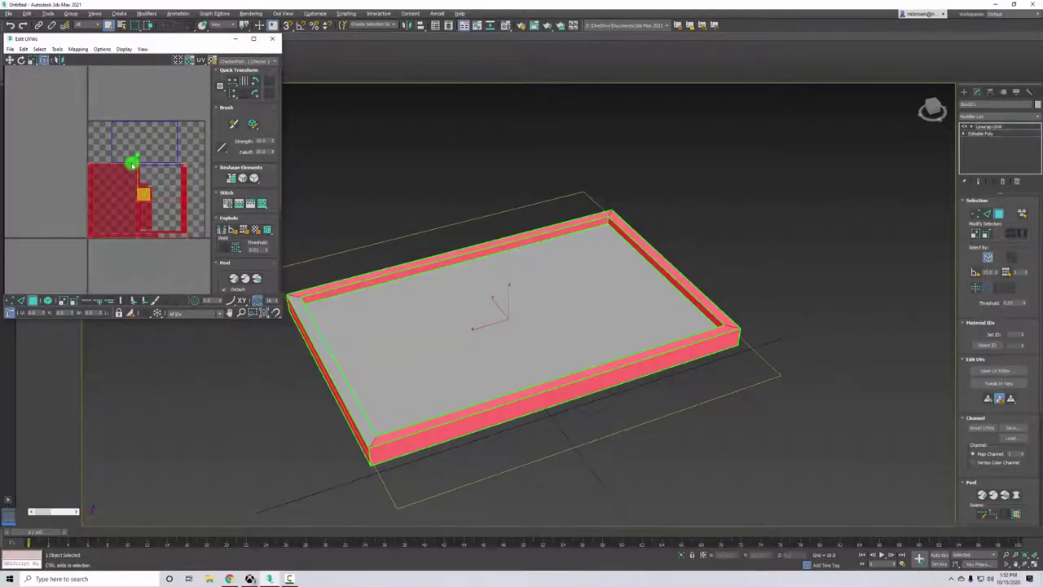
left_click_drag(109, 204, 140, 278)
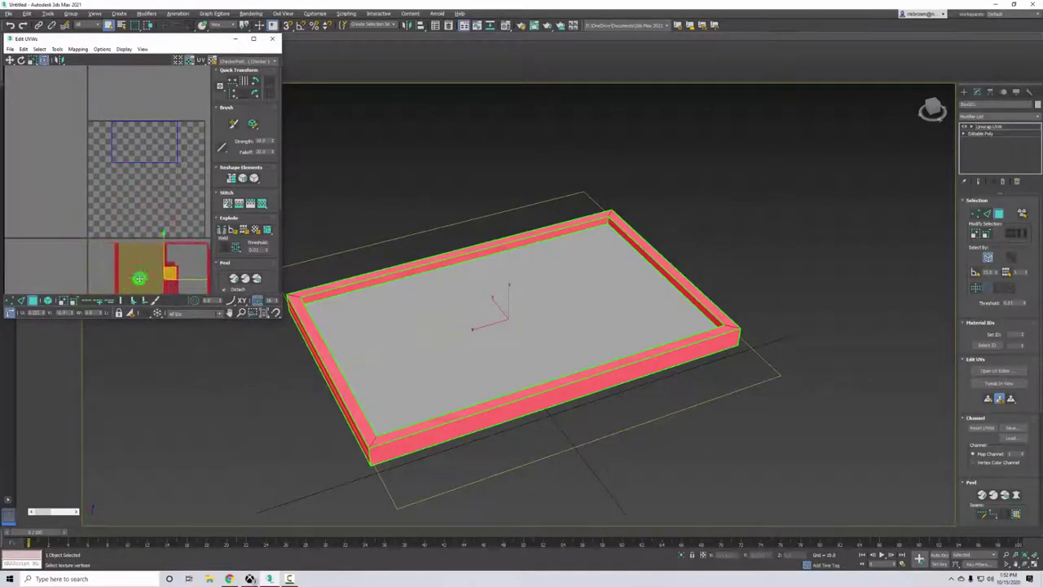
- Move the recessed face's UV cluster to the lower part of the checkered tile and scale it up to nearly the tile's width
left_click(152, 145)
left_click_drag(152, 144, 156, 209)
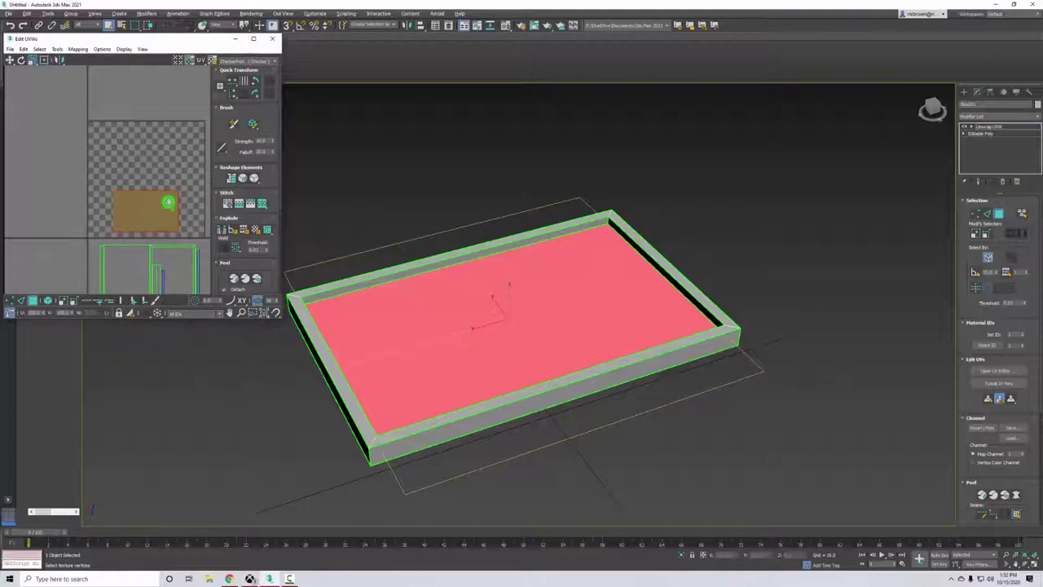
mouse_move(168, 202)
left_mouse_down()
mouse_move(184, 190)
mouse_move(156, 204)
mouse_move(160, 193)
left_mouse_up()
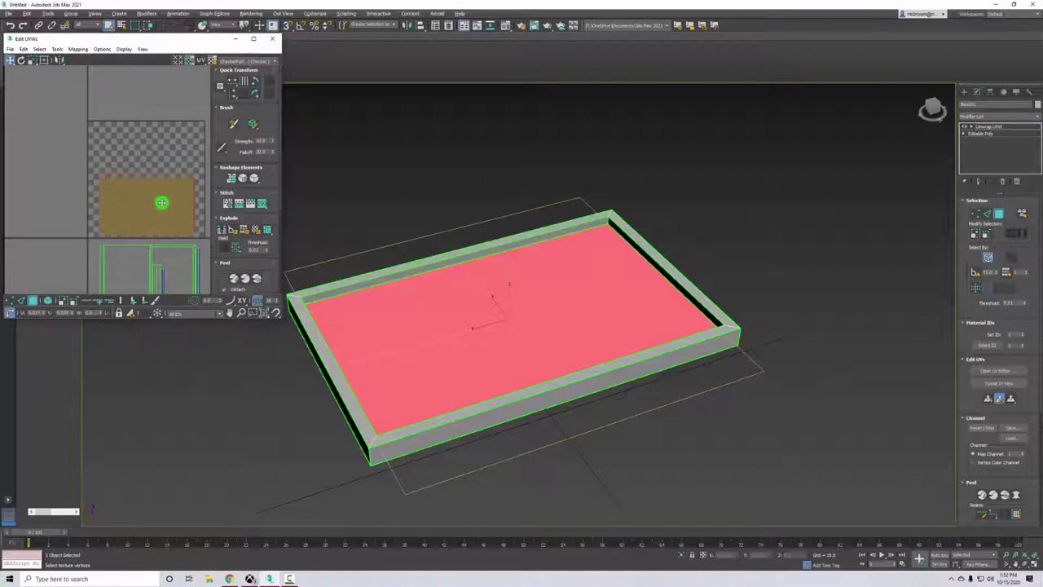
scroll(159, 196, "down", 3)
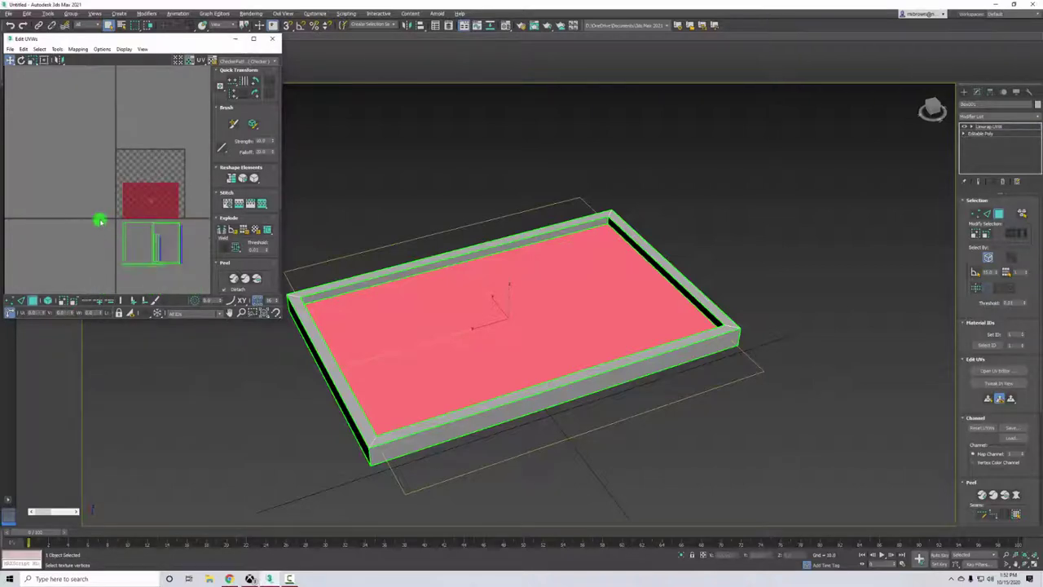
- Scale the frame and back UV clusters below the tile down to about half their size
left_click(159, 238)
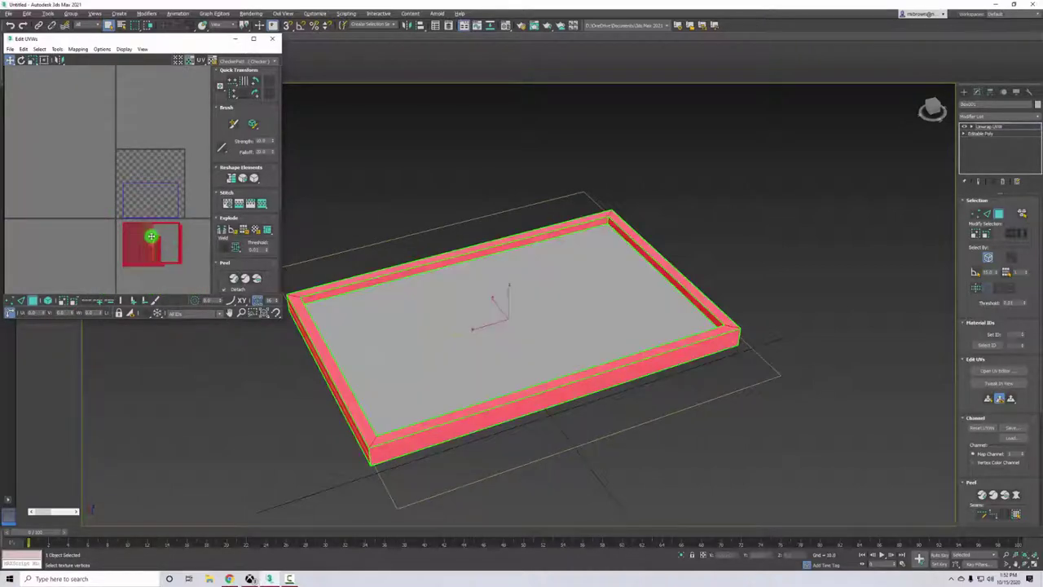
left_click(26, 60)
left_click_drag(138, 235, 88, 266)
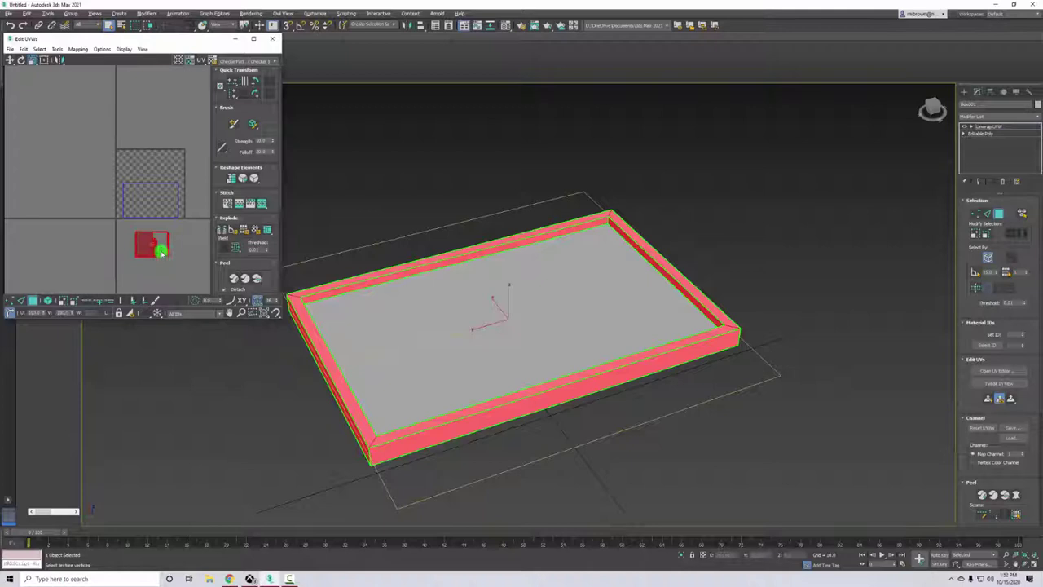
- Move the frame and back UV clusters into the upper part of the checkered tile and close the UV editor
left_click_drag(161, 252, 150, 171)
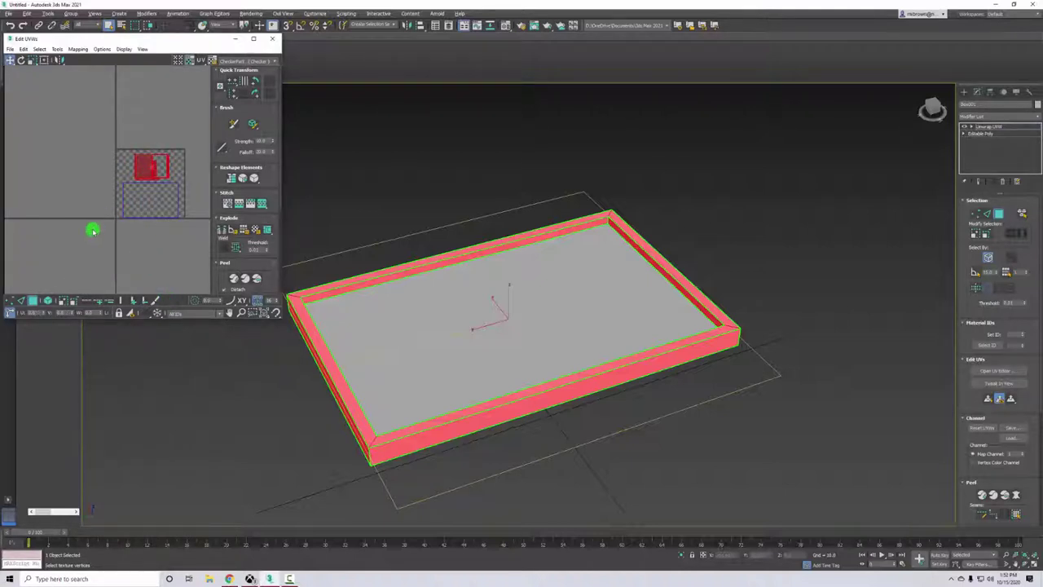
left_click(488, 175)
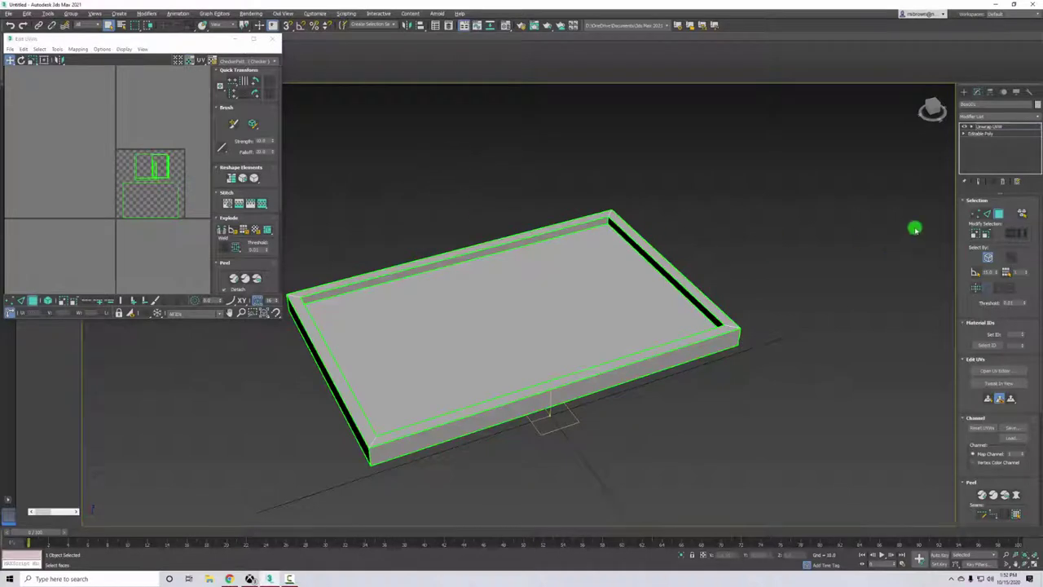
left_click(998, 214)
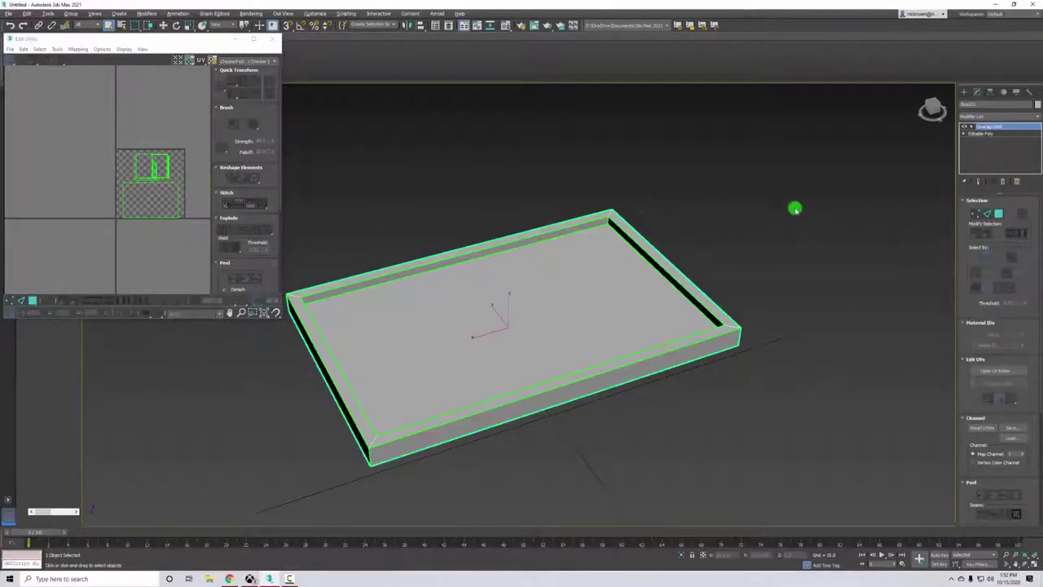
left_click(754, 181)
left_click(507, 246)
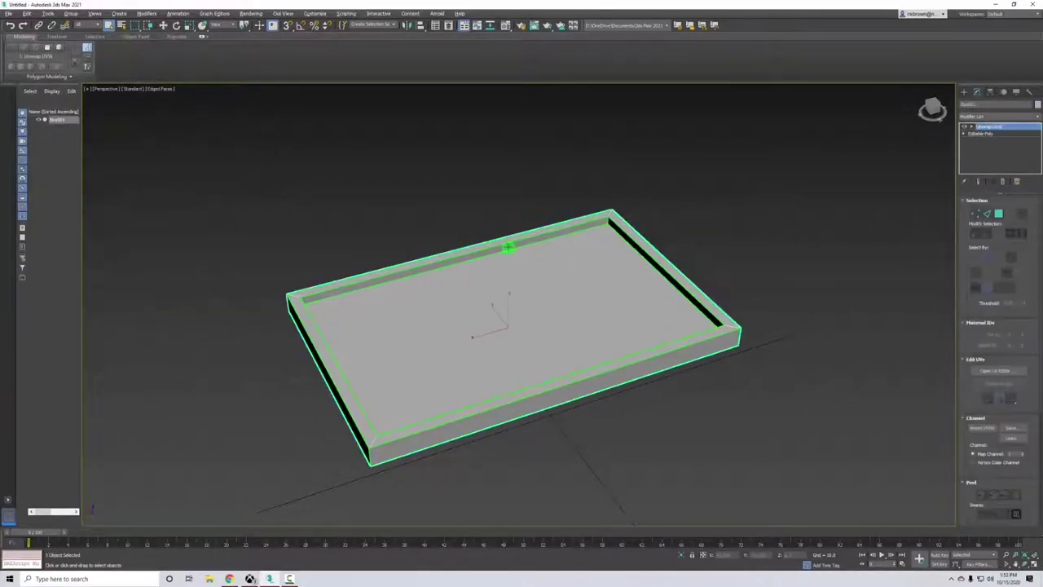
- Load Kratos.jpg as a Bitmap Lookup map into the base color of the first material slot
key("m")
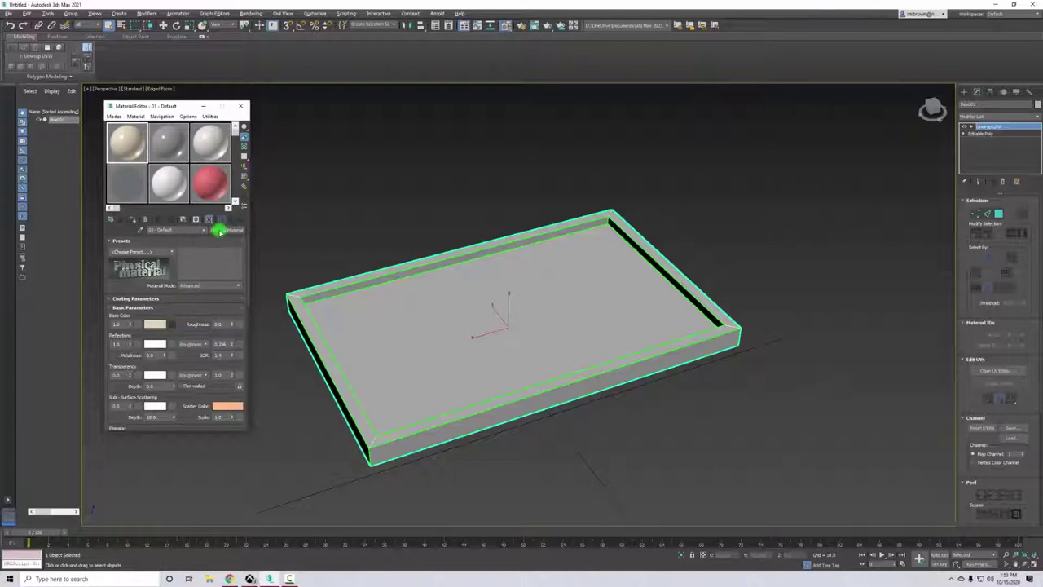
left_click(219, 232)
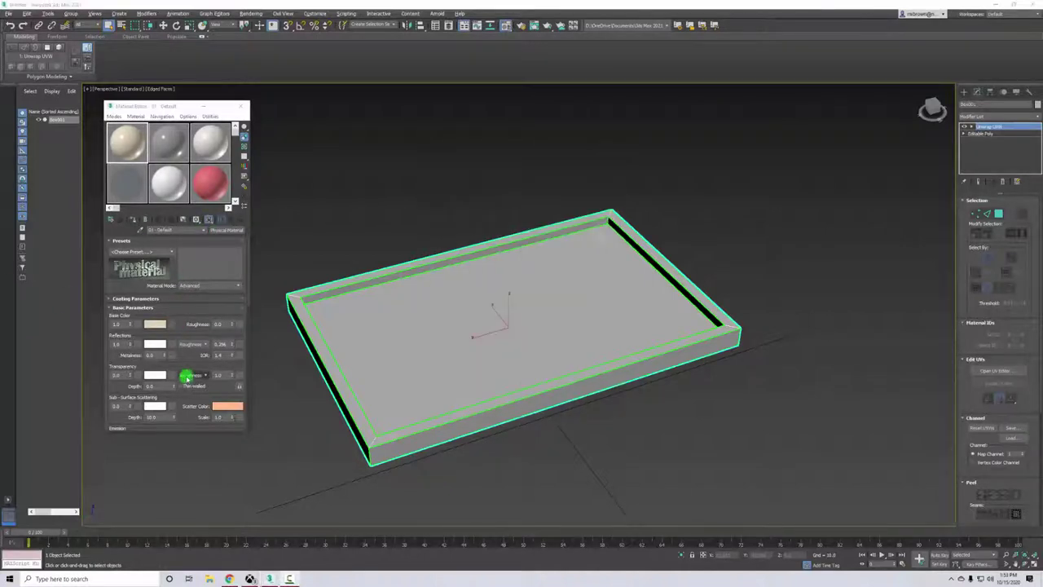
left_click(169, 327)
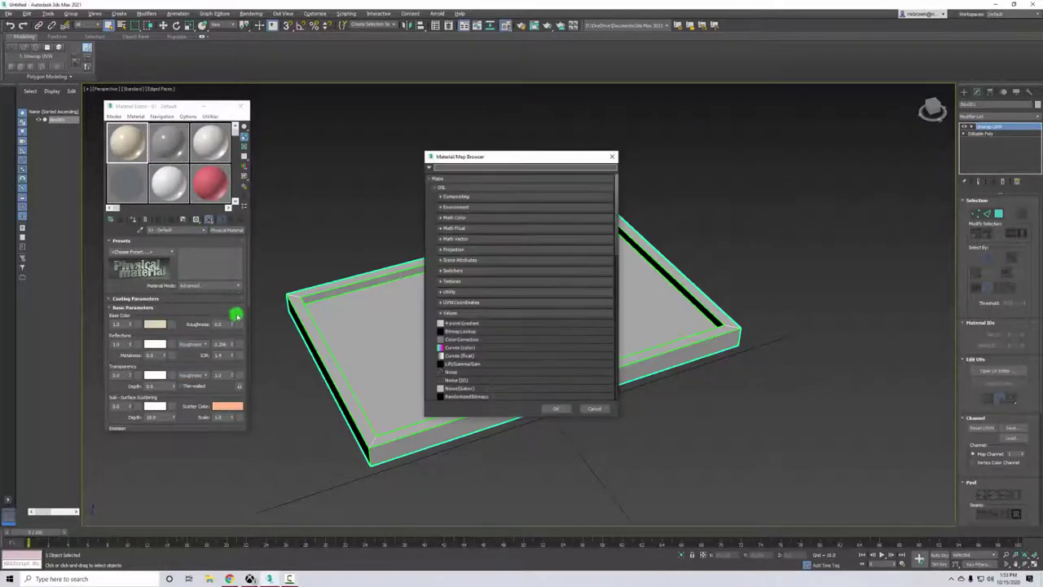
left_click(460, 331)
left_click(557, 408)
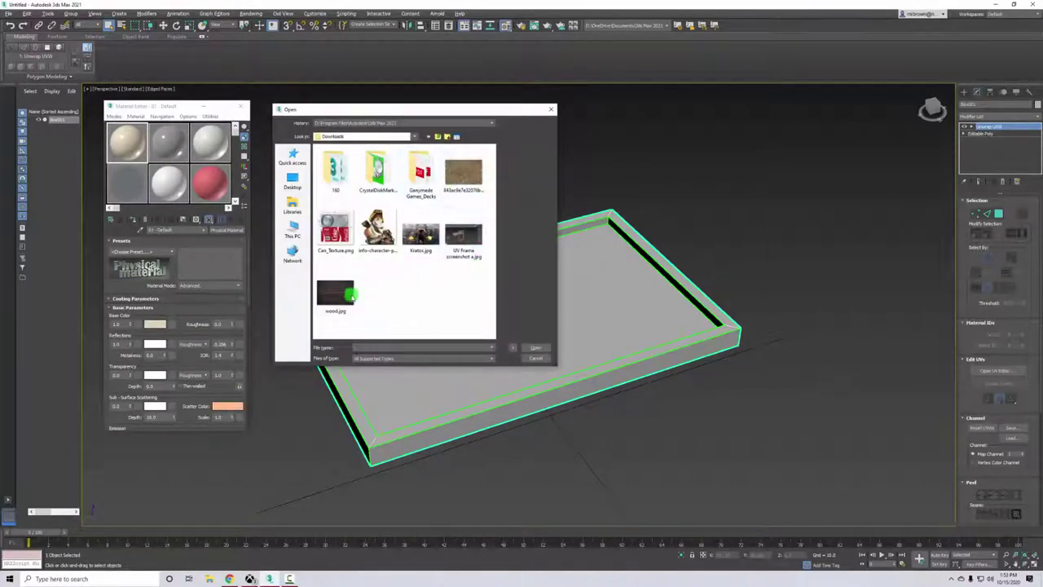
left_click(436, 255)
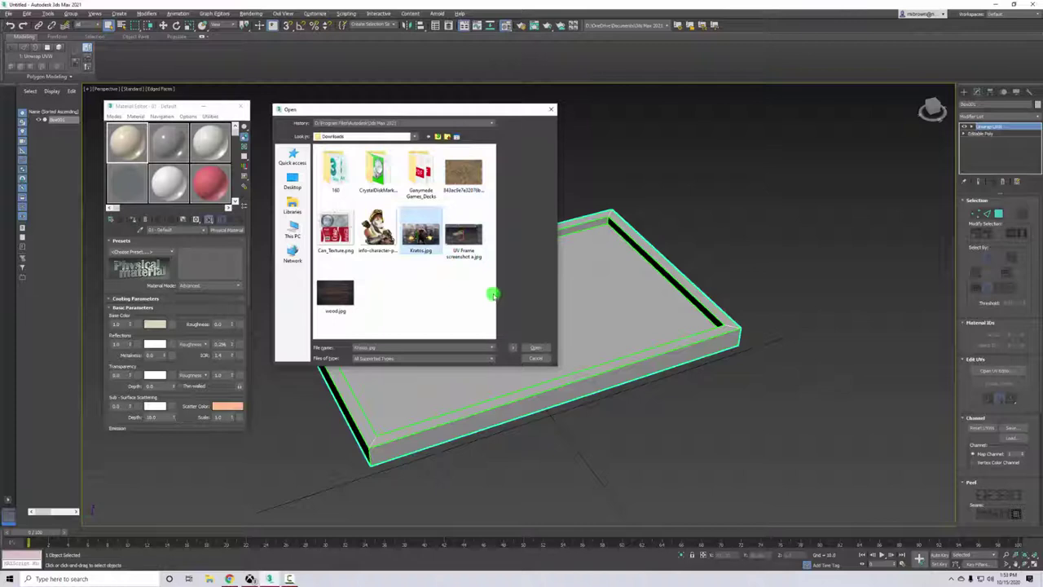
left_click(535, 347)
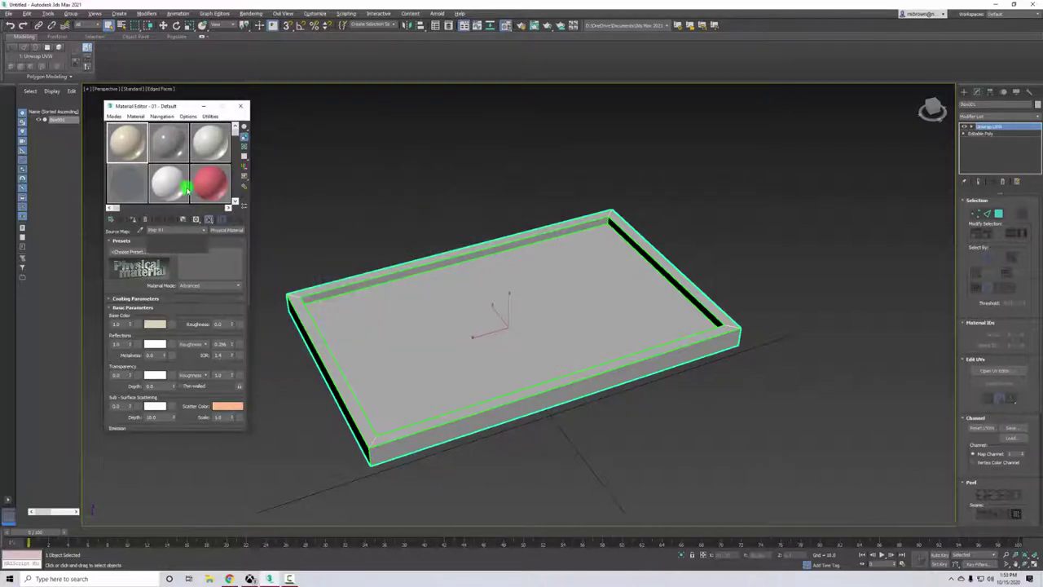
left_click(181, 232)
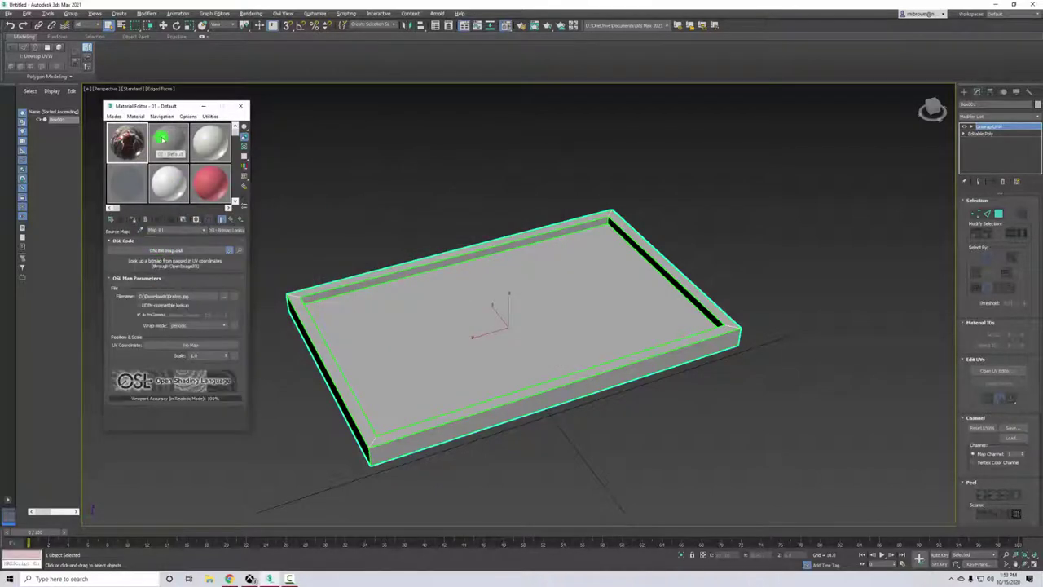
- Load wood.jpg as a Bitmap Lookup map into the second material's base color and close the material editor
left_click(162, 140)
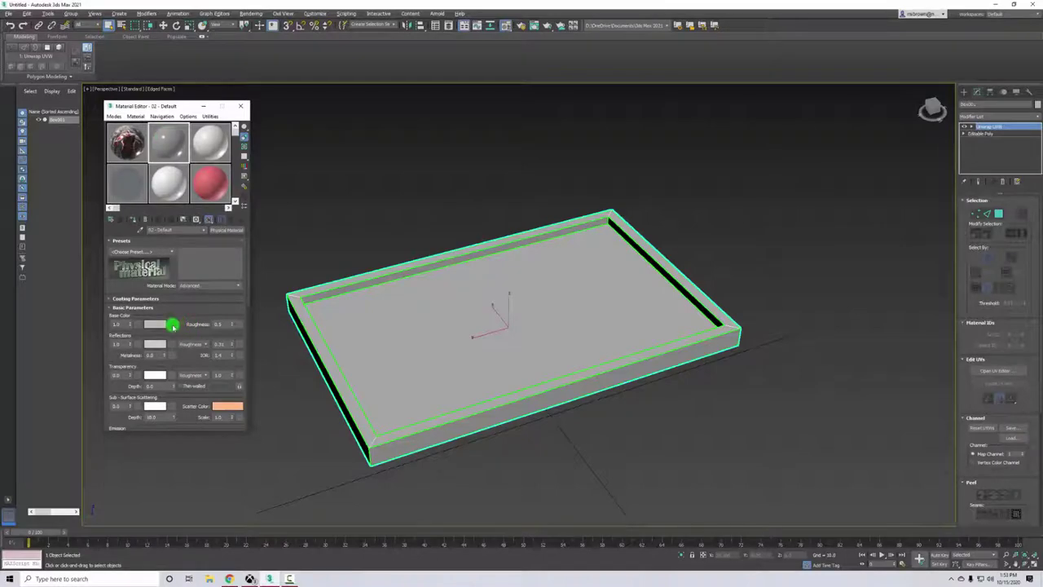
left_click(172, 324)
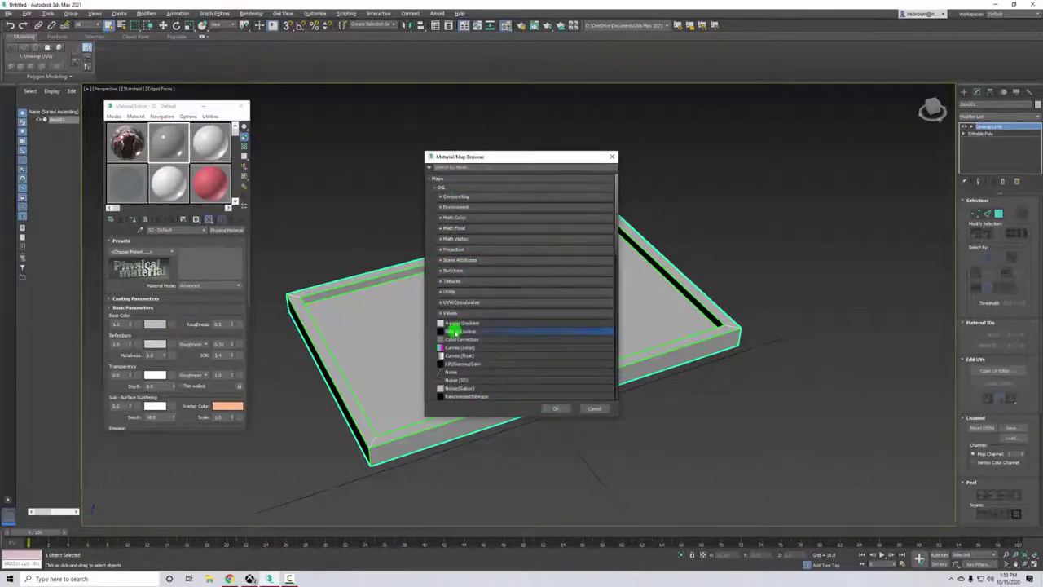
left_click(555, 408)
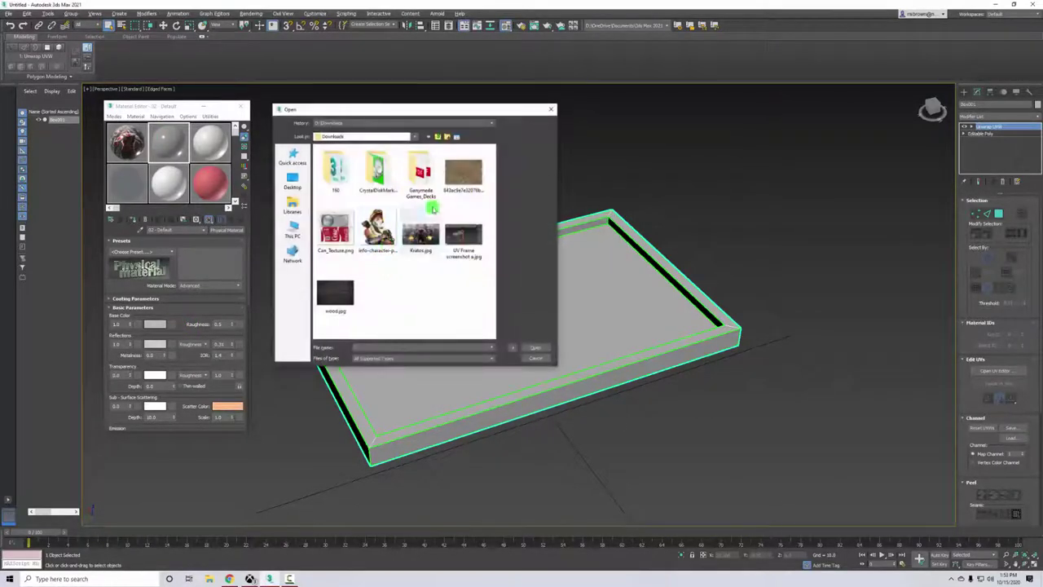
left_click(348, 293)
left_click(535, 348)
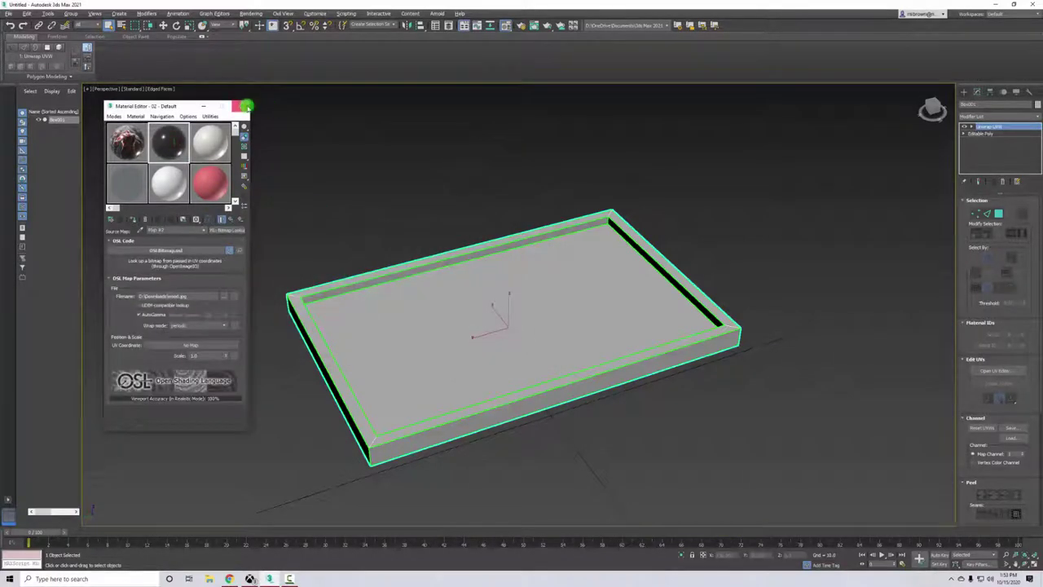
left_click(246, 107)
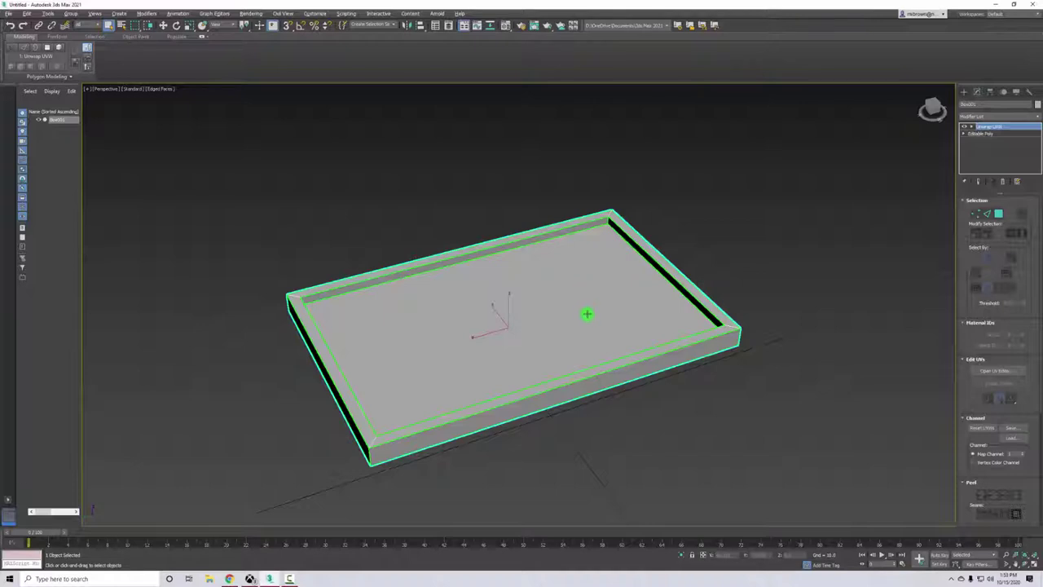
- Convert the unwrapped panel to an Editable Poly
right_click(593, 281)
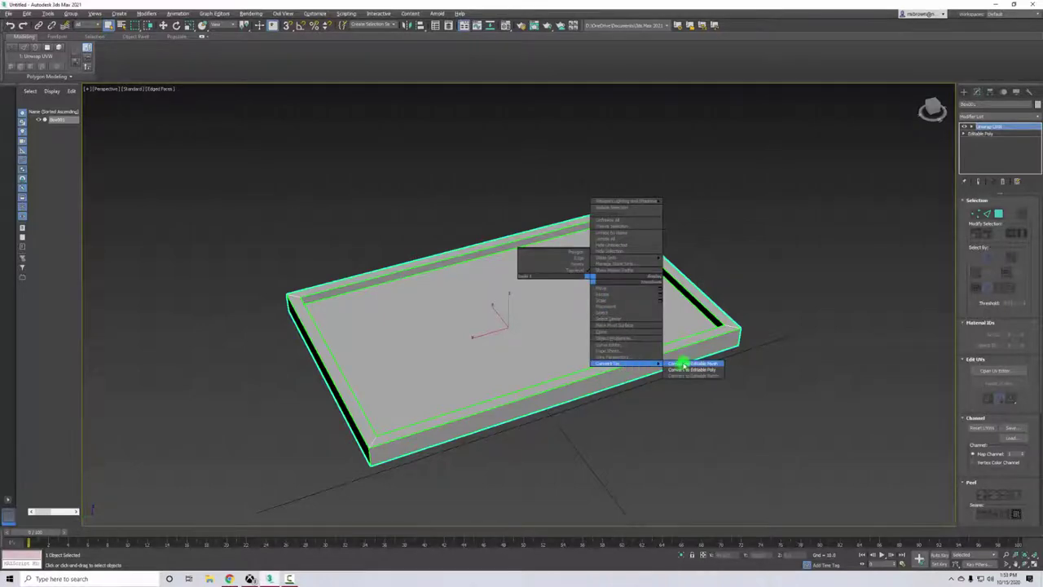
left_click(681, 369)
left_click(725, 290)
left_click(642, 284)
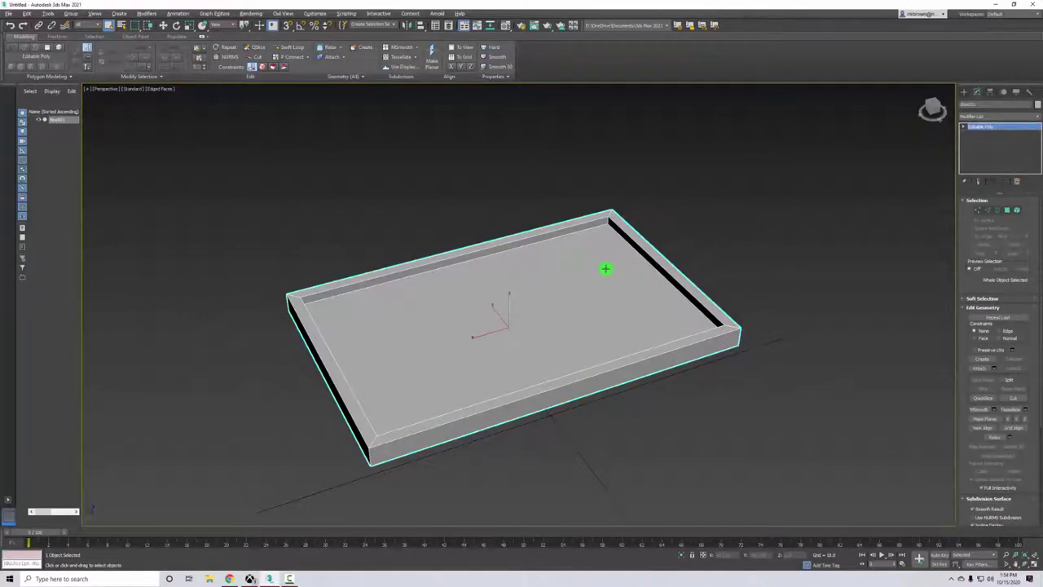
- Apply the wood material from the second slot to the whole panel
key("m")
left_click_drag(170, 144, 181, 152)
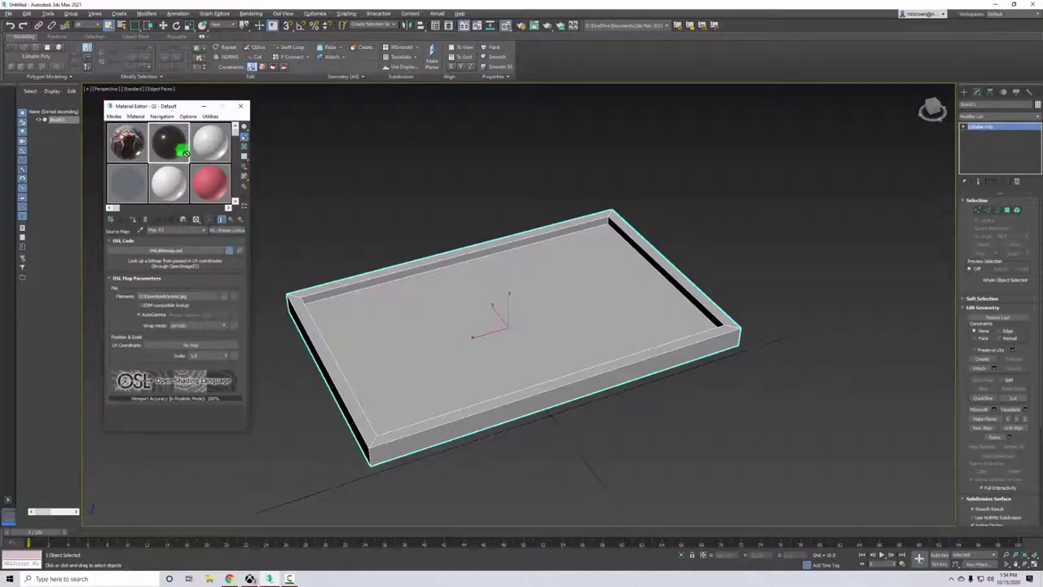
left_click_drag(471, 299, 394, 288)
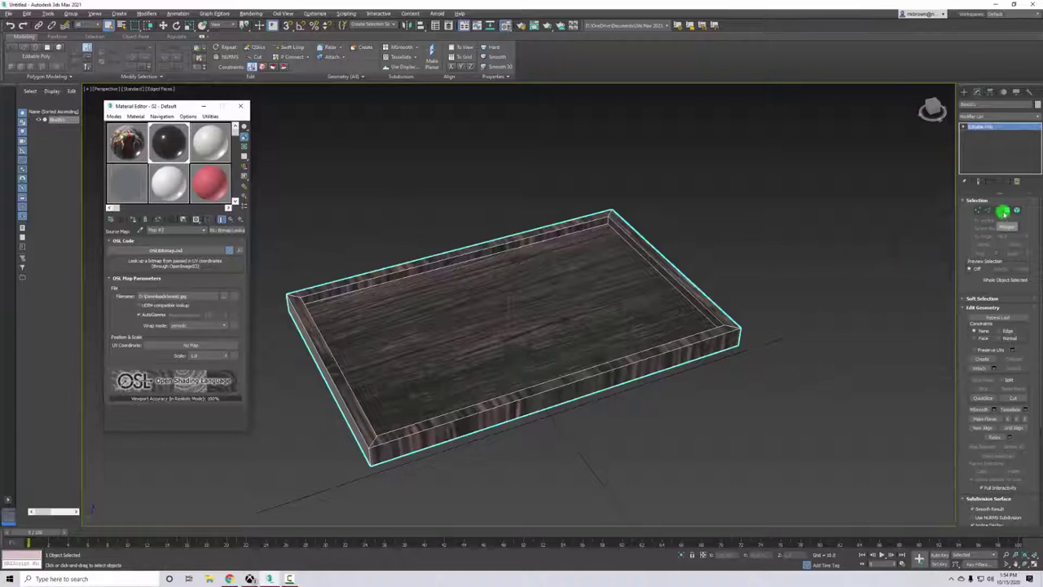
- Assign the Kratos.jpg material to only the recessed face polygon and leave polygon selection
left_click(1003, 211)
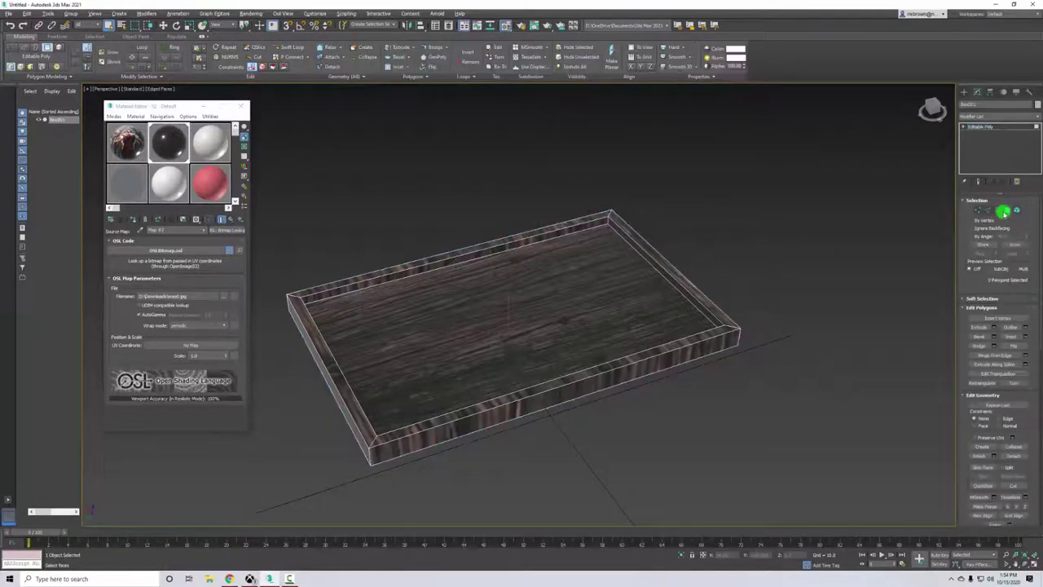
left_click(439, 334)
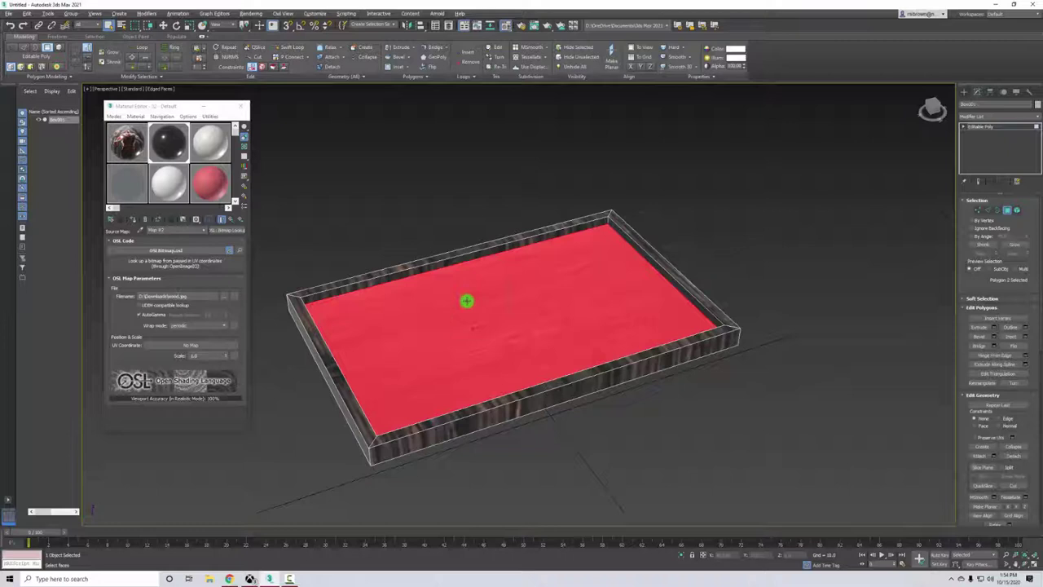
left_click(126, 137)
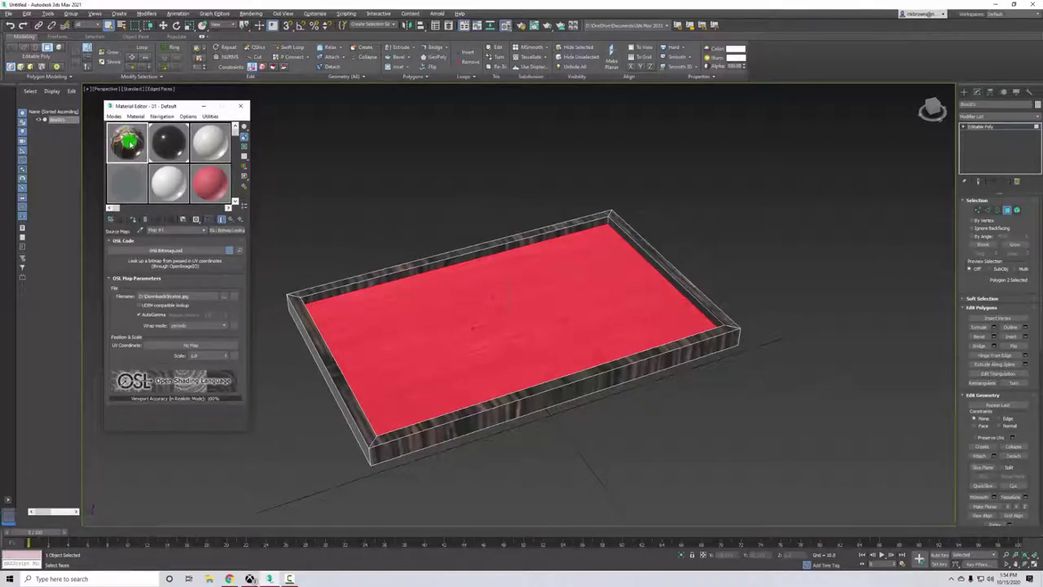
left_click(133, 220)
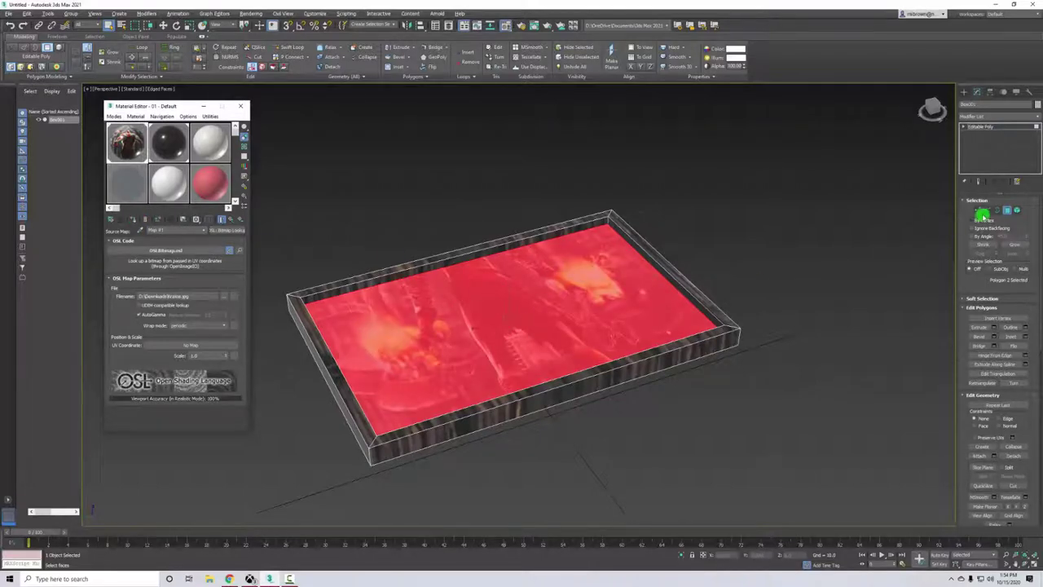
left_click(1007, 211)
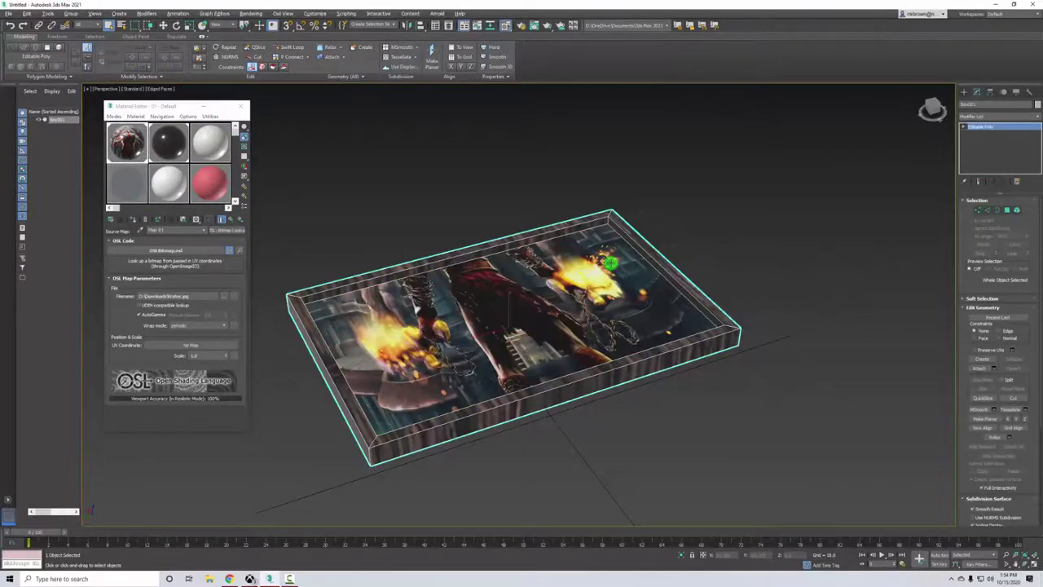
- Add an Unwrap UVW modifier to the panel and open its UV editor with the recessed face's cluster selected
middle_click_drag(611, 262, 600, 302, "alt")
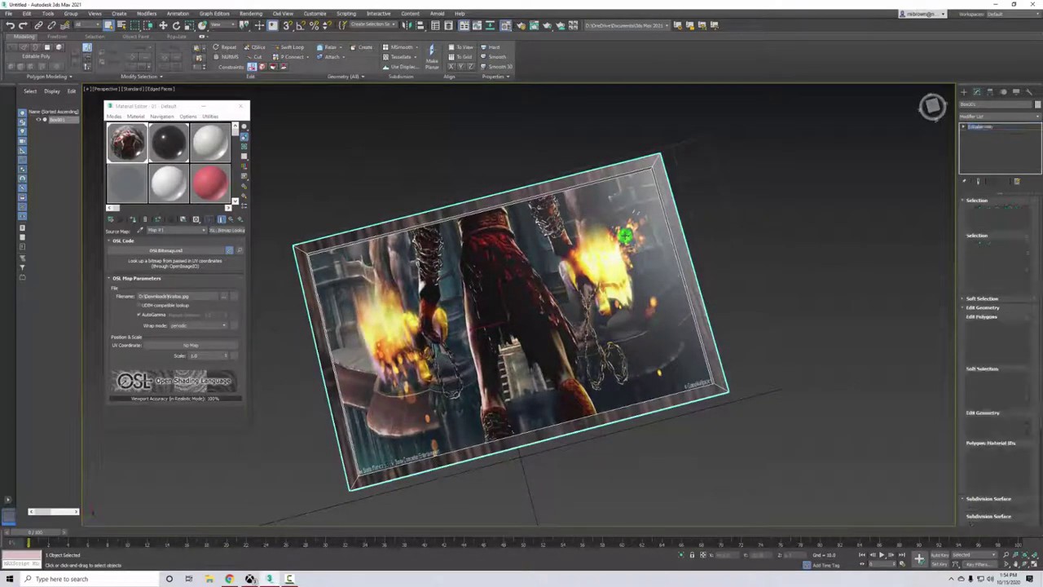
left_click(1010, 114)
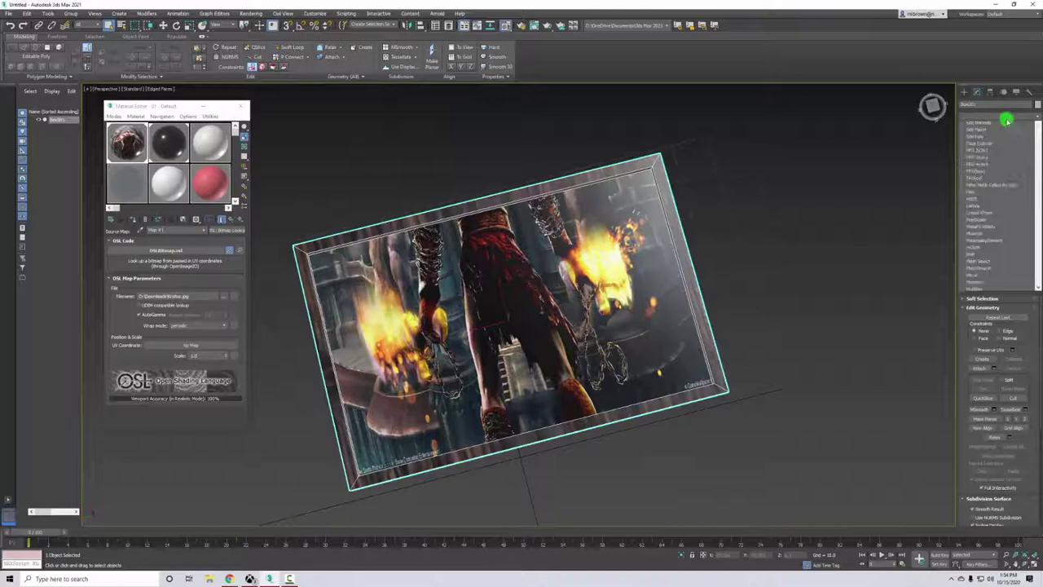
scroll(1004, 121, "down", 15)
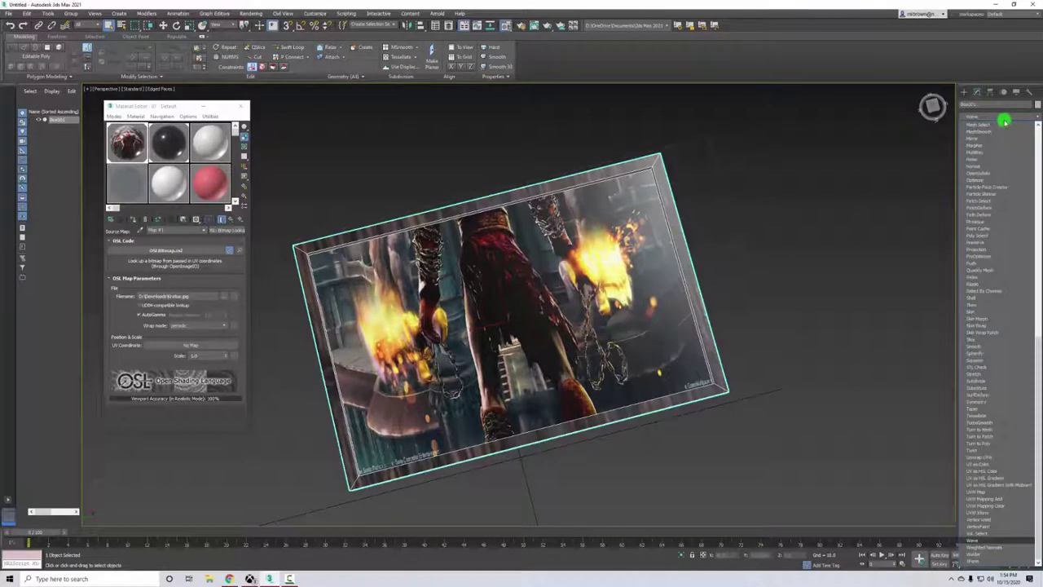
left_click(996, 459)
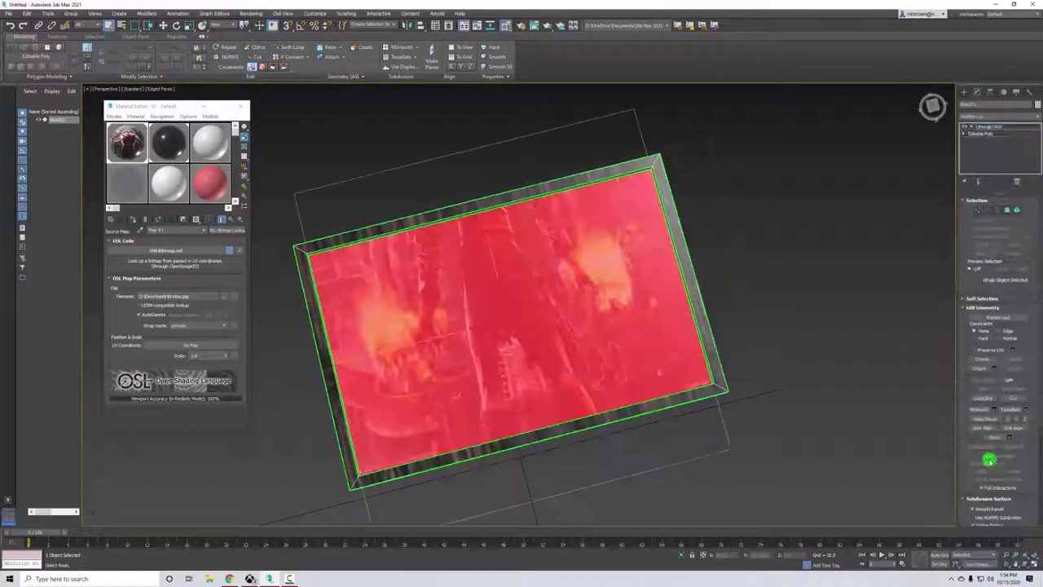
left_click(997, 370)
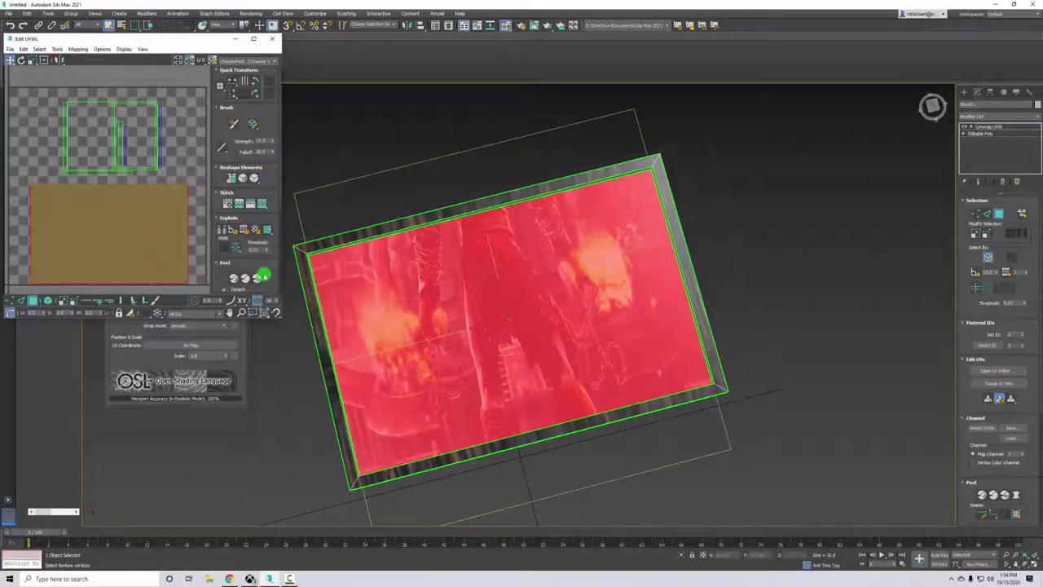
left_click(263, 276)
left_click_drag(65, 221, 168, 170)
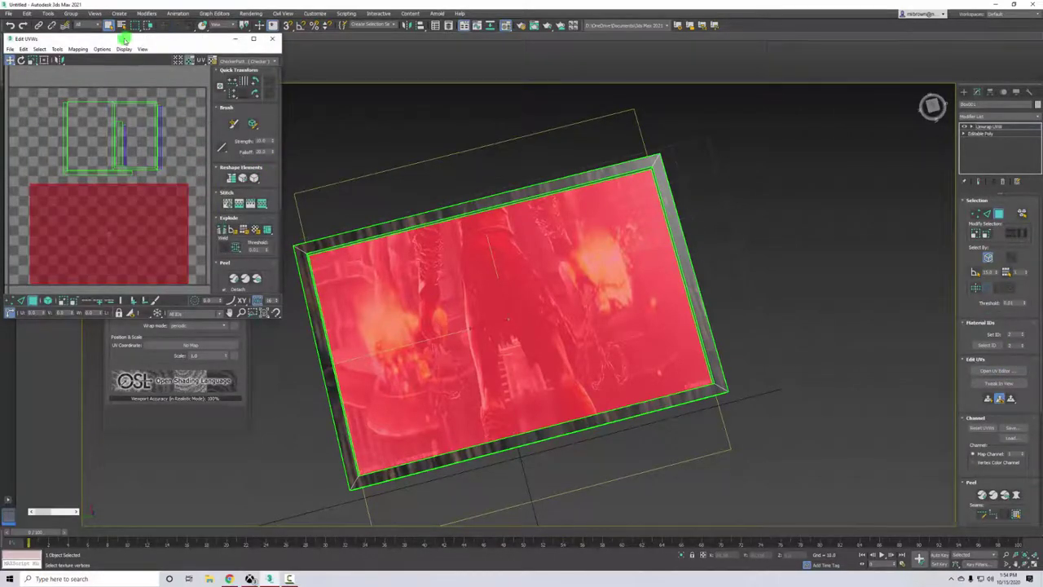
left_click_drag(124, 39, 137, 102)
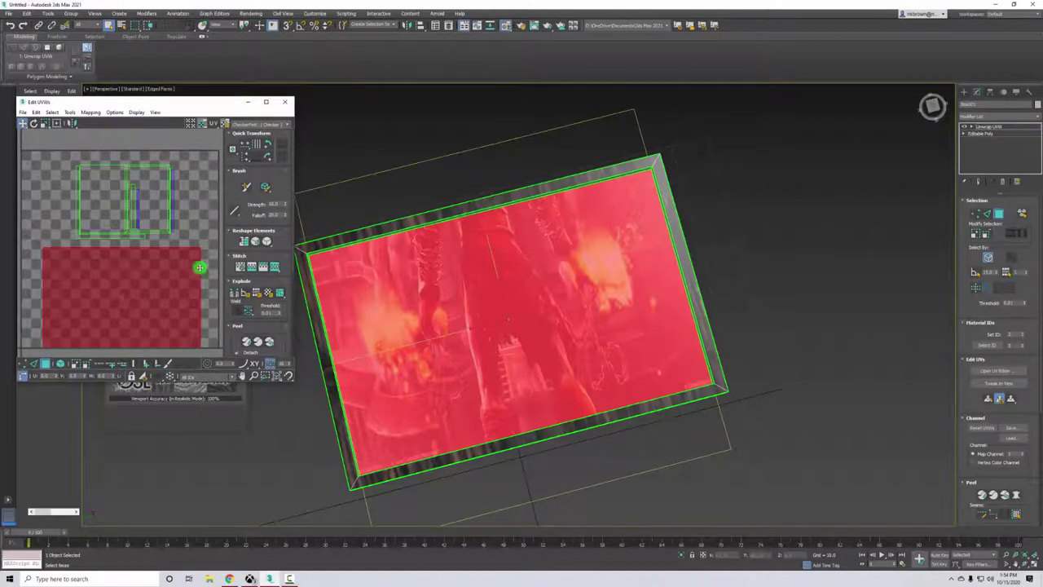
- Load Kratos.jpg through a Bitmap Lookup map as the UV editor's background texture
left_click(271, 124)
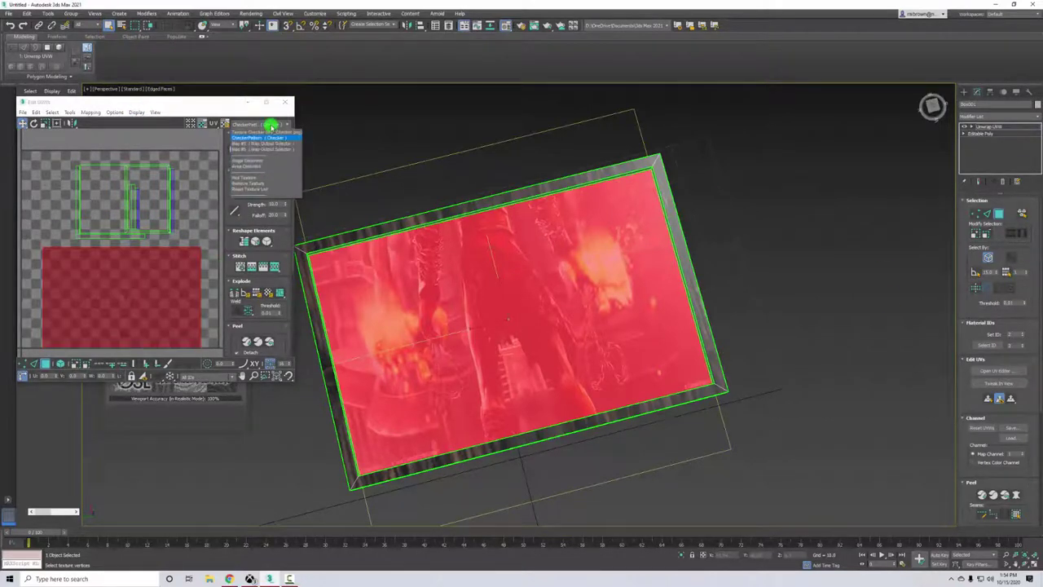
left_click_drag(277, 134, 270, 145)
left_click(244, 177)
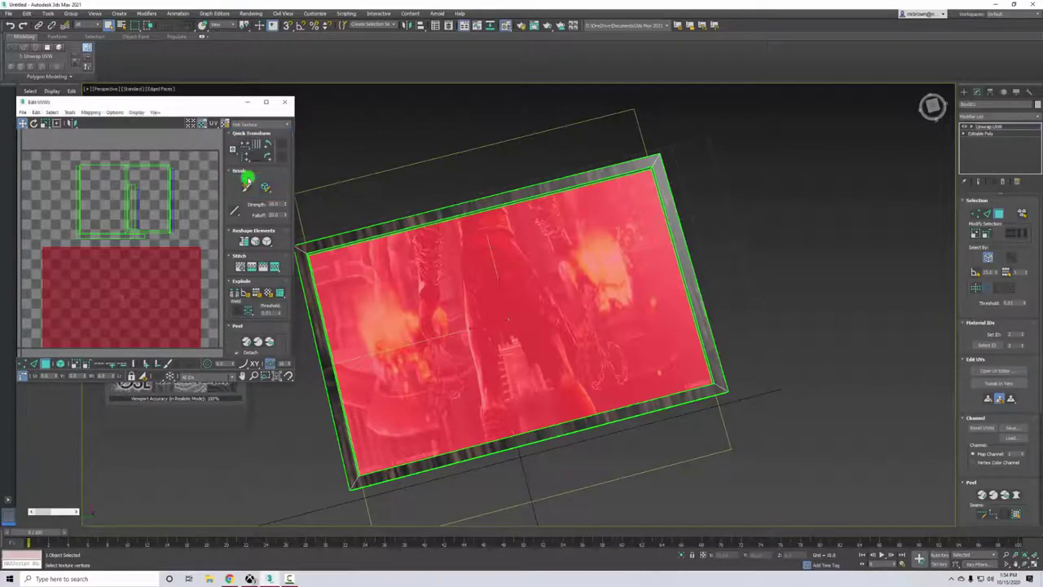
left_click(554, 406)
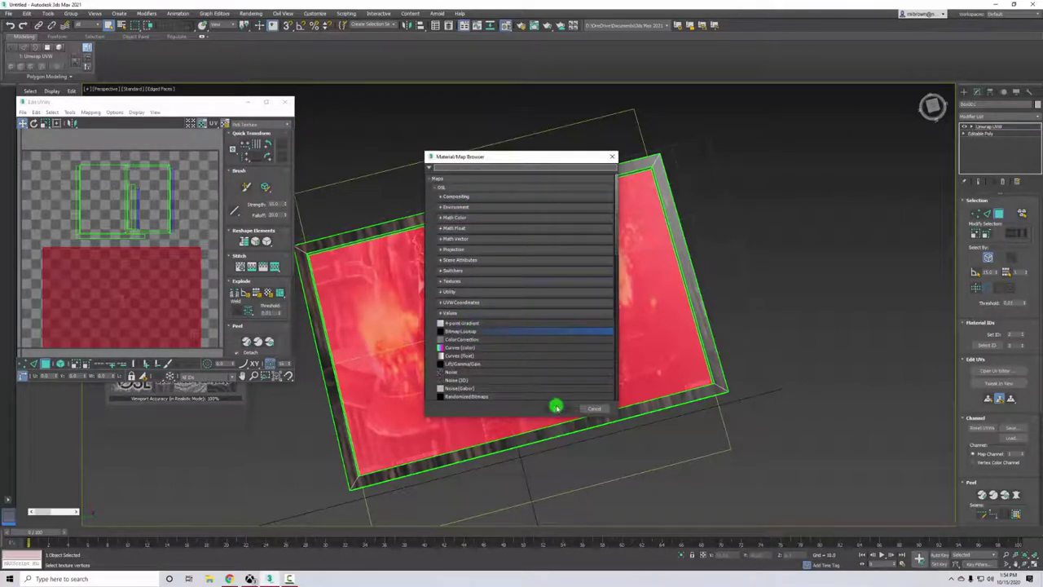
left_click(421, 236)
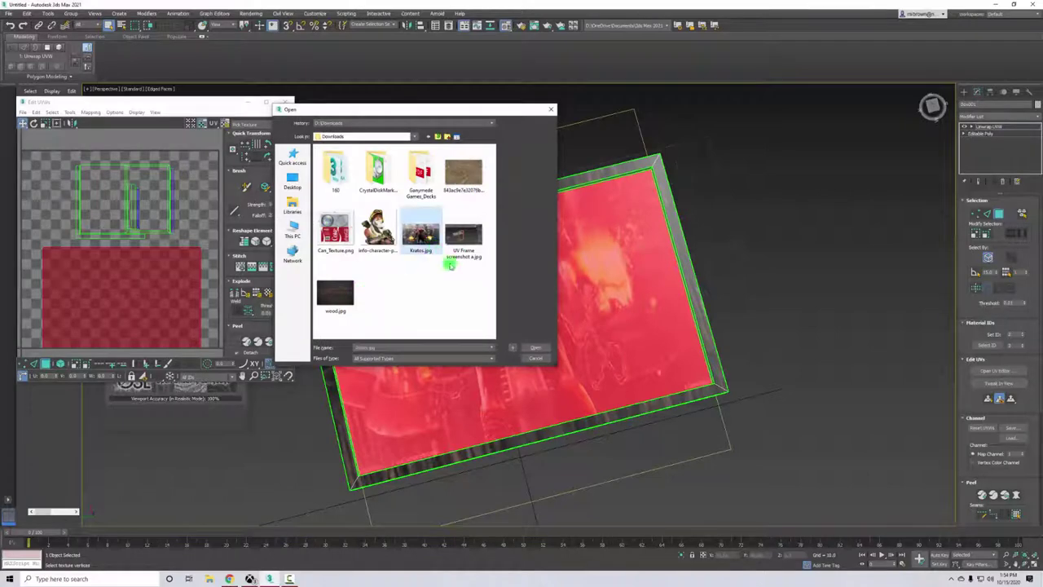
left_click(534, 347)
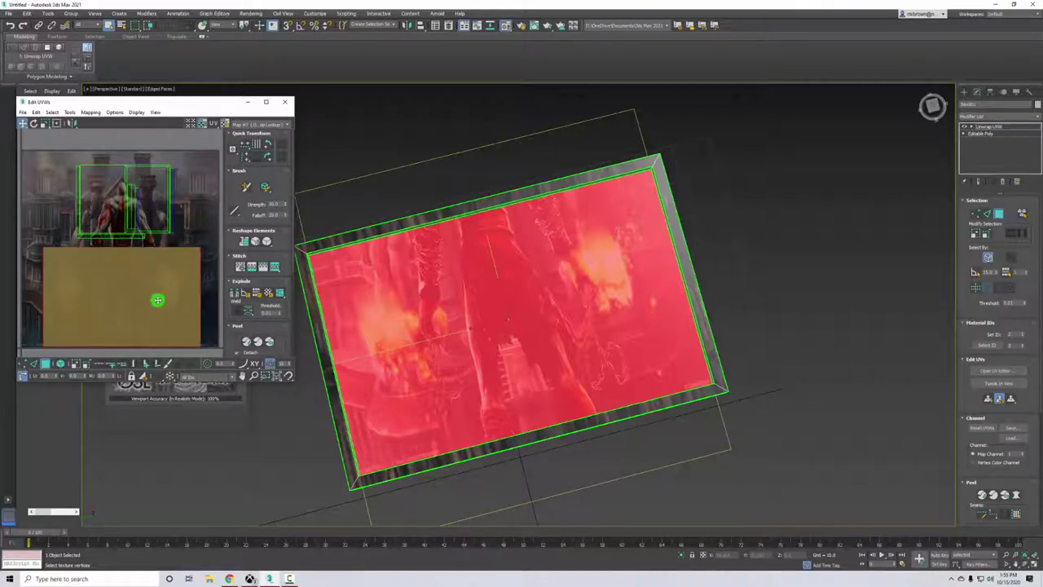
- Move the recessed face's UV cluster and its corner vertices to cover the whole Kratos picture, then leave vertex selection
left_click_drag(157, 300, 154, 239)
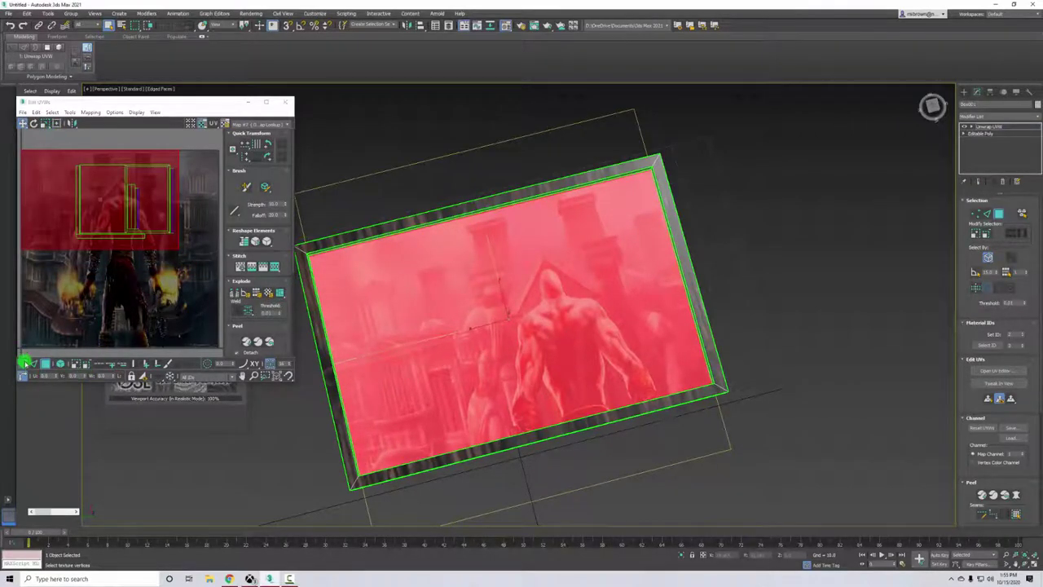
left_click(26, 363)
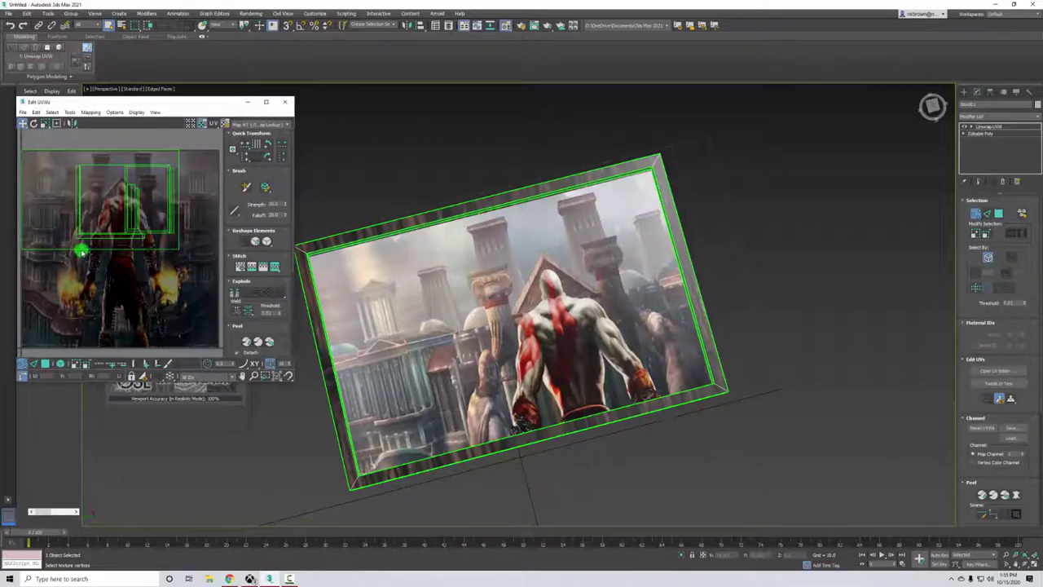
left_click_drag(177, 249, 178, 346)
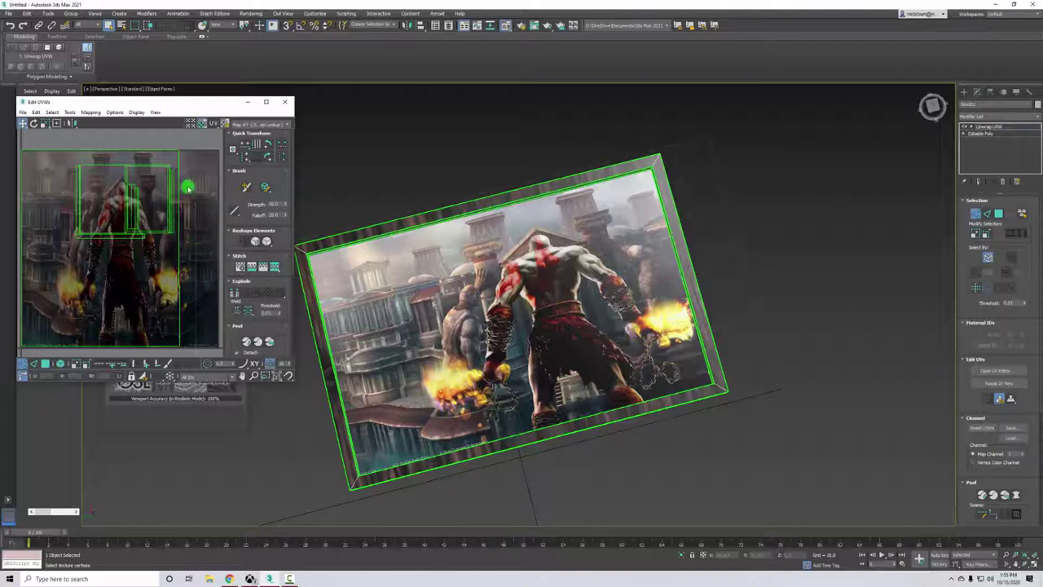
left_click_drag(177, 143, 219, 153)
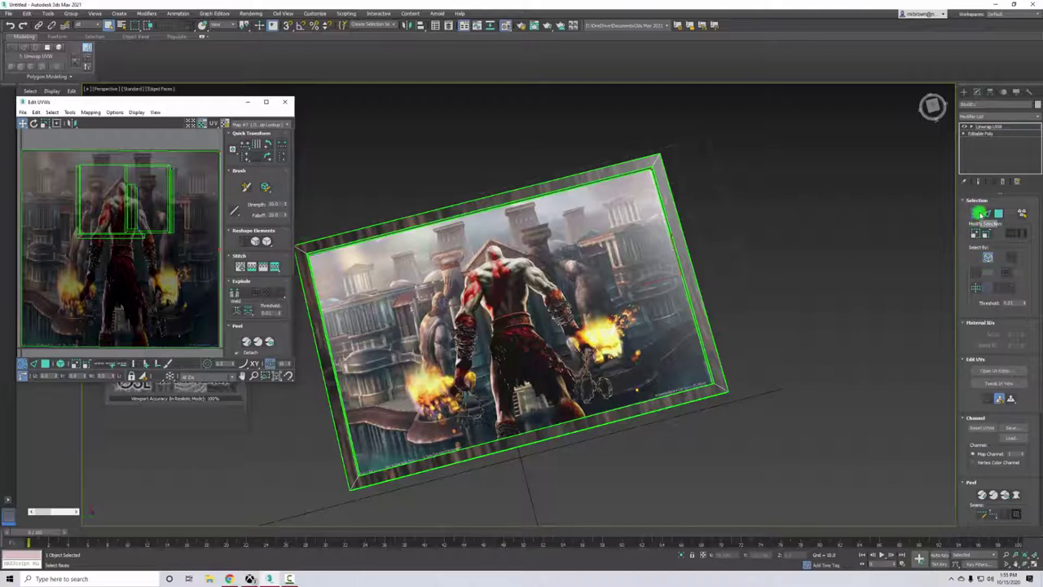
left_click(977, 214)
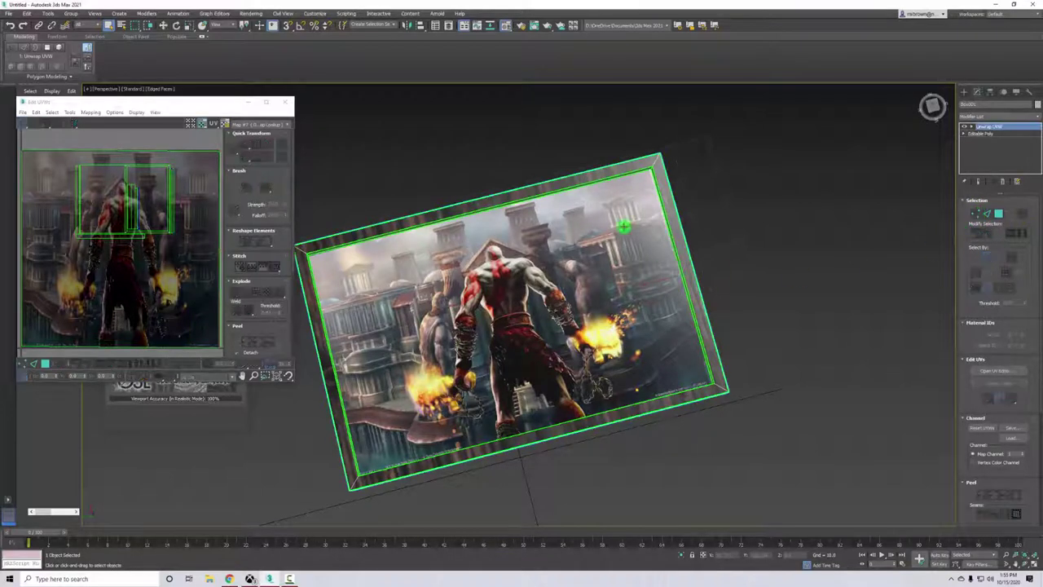
- Load wood.jpg through a Bitmap Lookup map as the UV editor's background texture
left_click(278, 124)
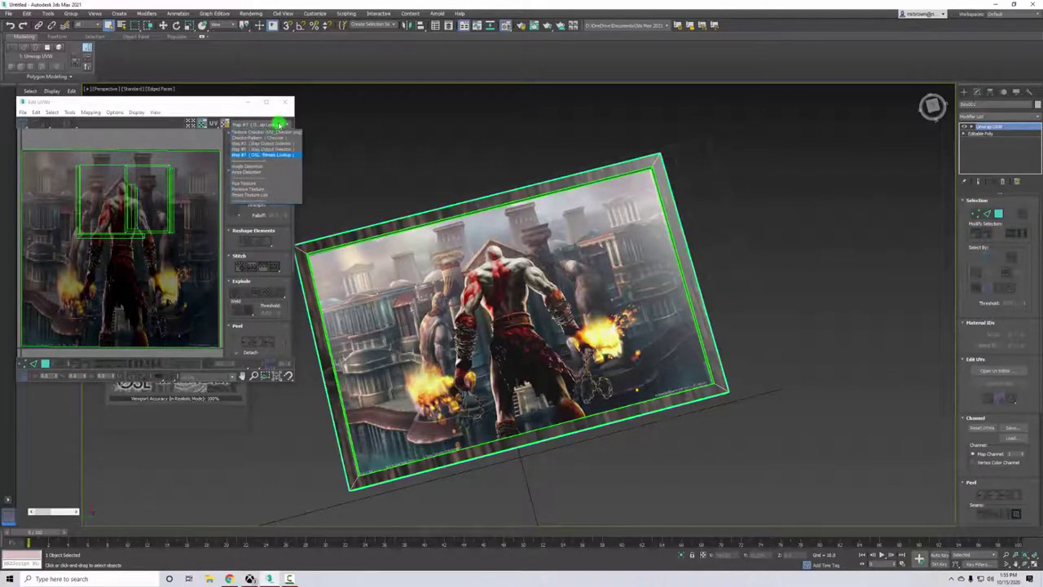
left_click(263, 186)
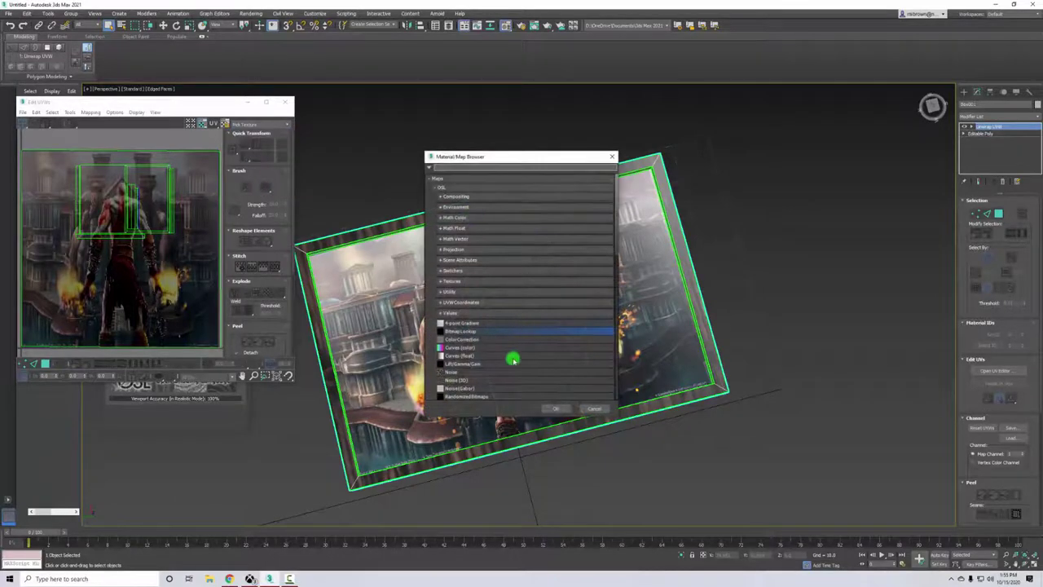
left_click(559, 407)
left_click(336, 293)
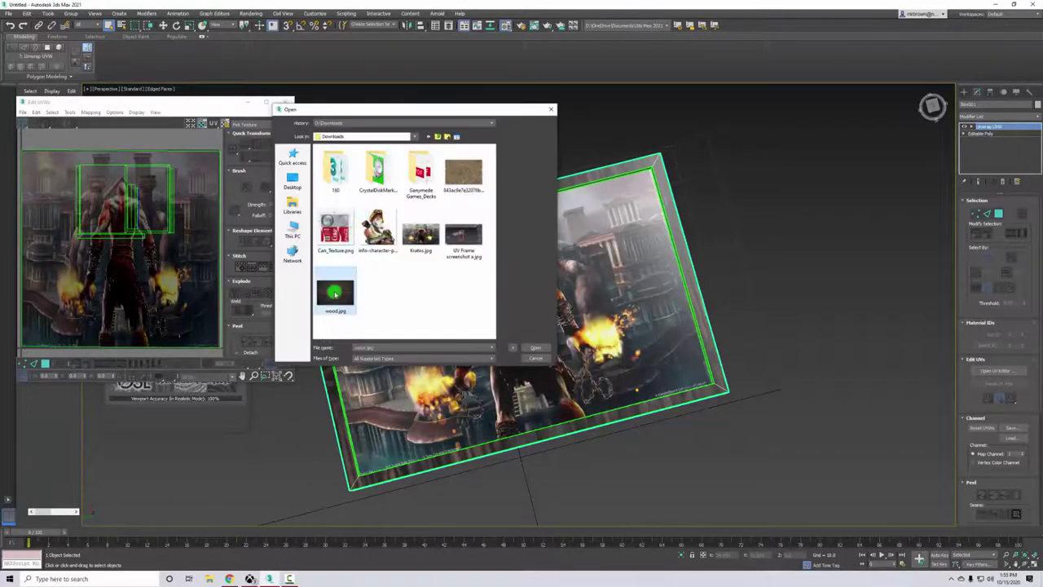
left_click(527, 349)
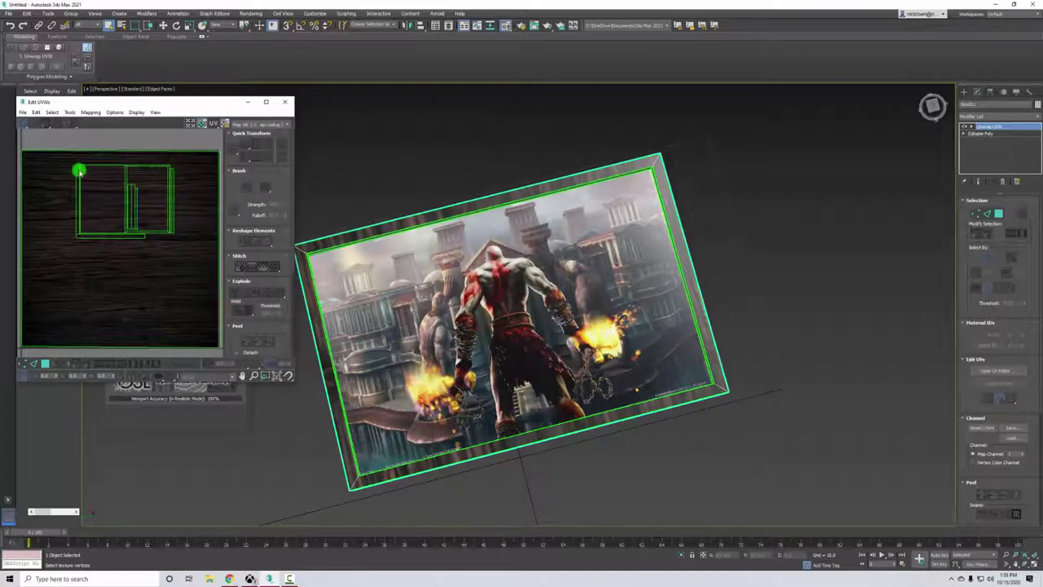
- Move the recessed face's UV cluster straight down, clear of the wood texture and the frame clusters
key("ctrl+a")
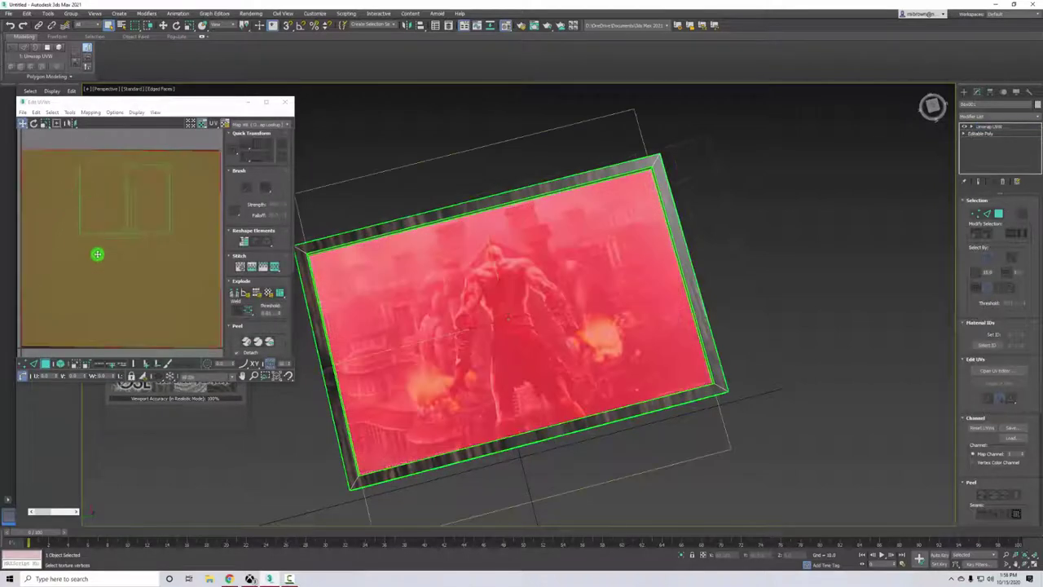
left_click(149, 105)
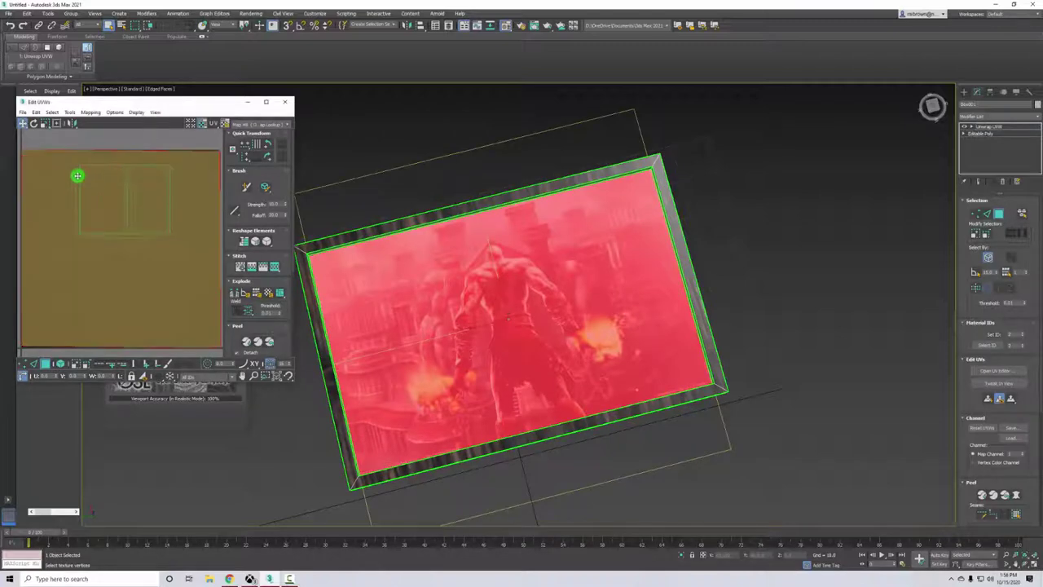
left_click(98, 135)
scroll(128, 158, "up", 2)
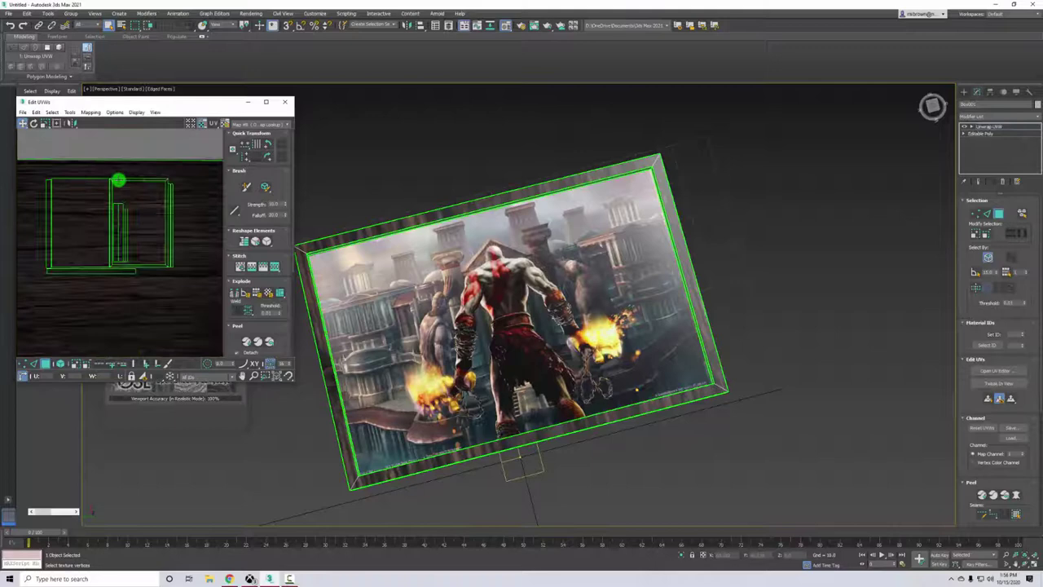
scroll(118, 181, "down", 3)
scroll(118, 180, "up", 1)
left_click(121, 221)
left_click_drag(122, 221, 122, 289)
left_click(168, 176)
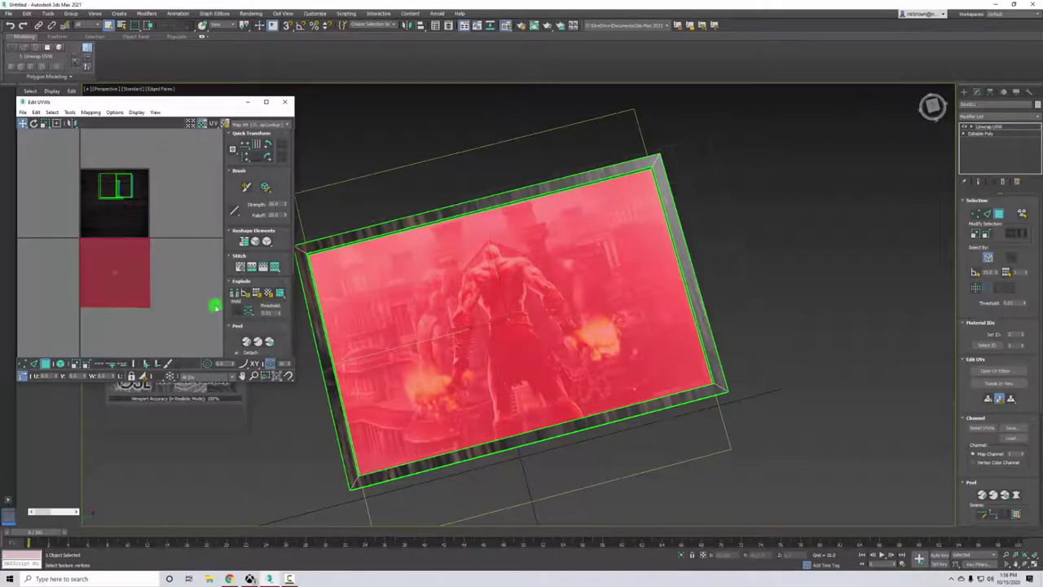
- Select the UV faces of the frame's two long front strips and turn on angle snap
scroll(130, 178, "up", 5)
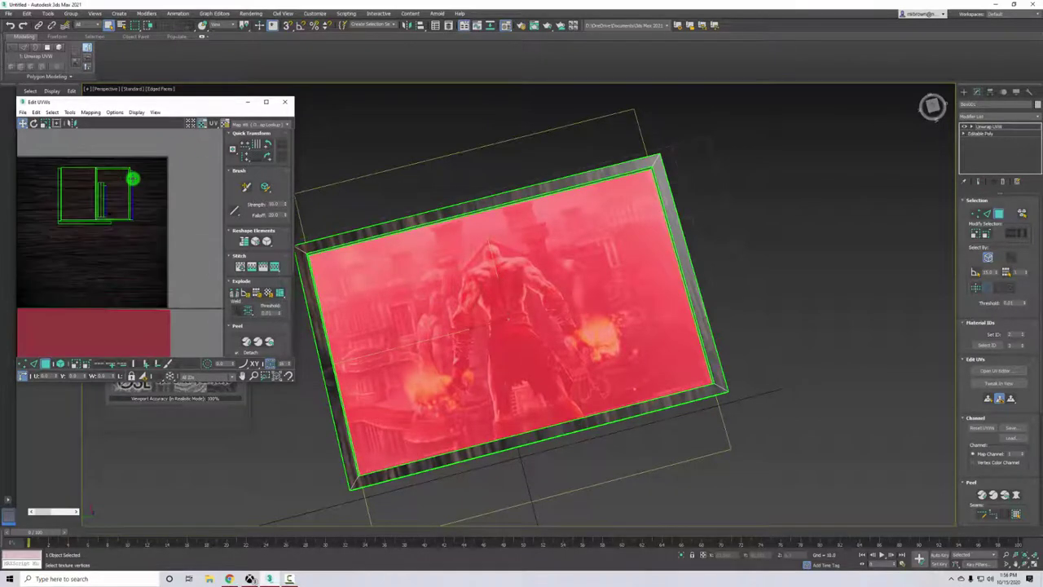
scroll(124, 210, "up", 2)
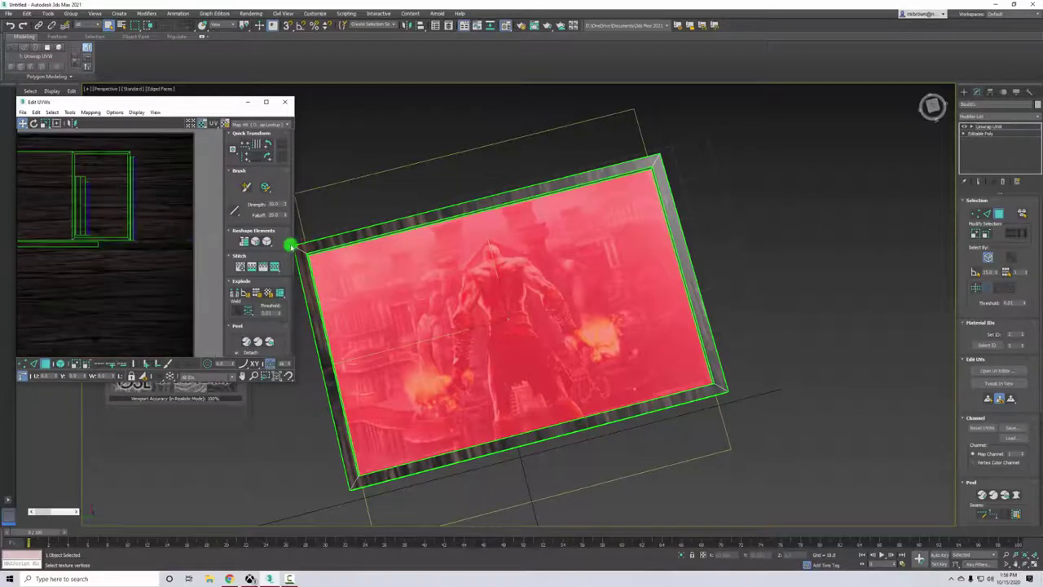
left_click(418, 215)
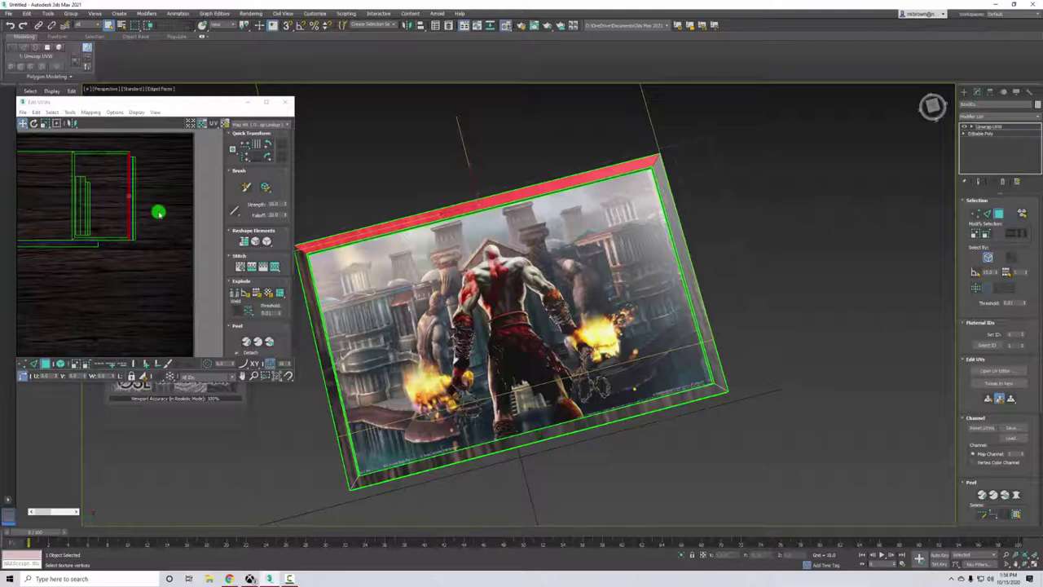
left_click(497, 445, "ctrl")
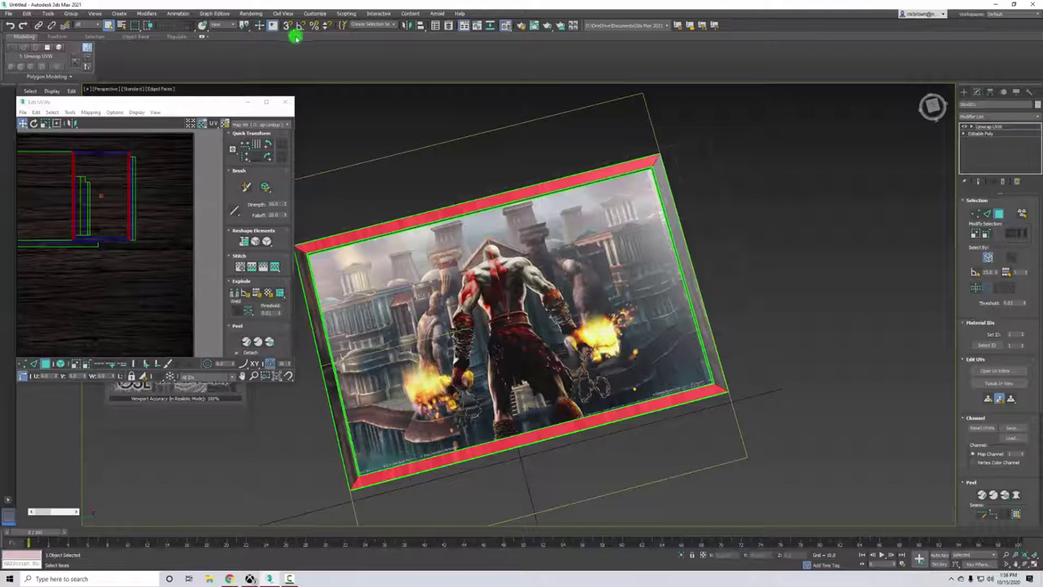
left_click(300, 25)
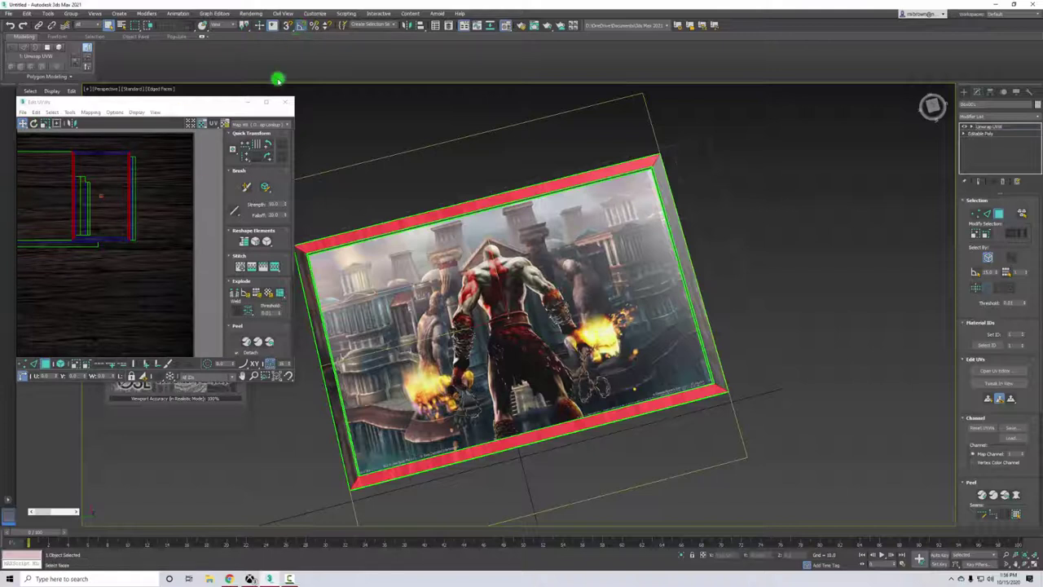
left_click(128, 176)
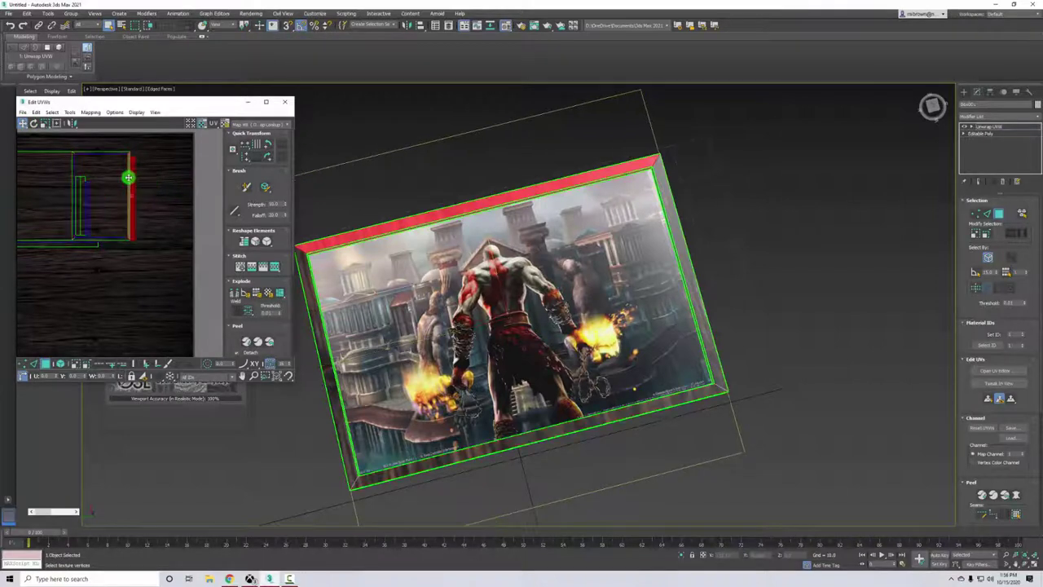
left_click(74, 163)
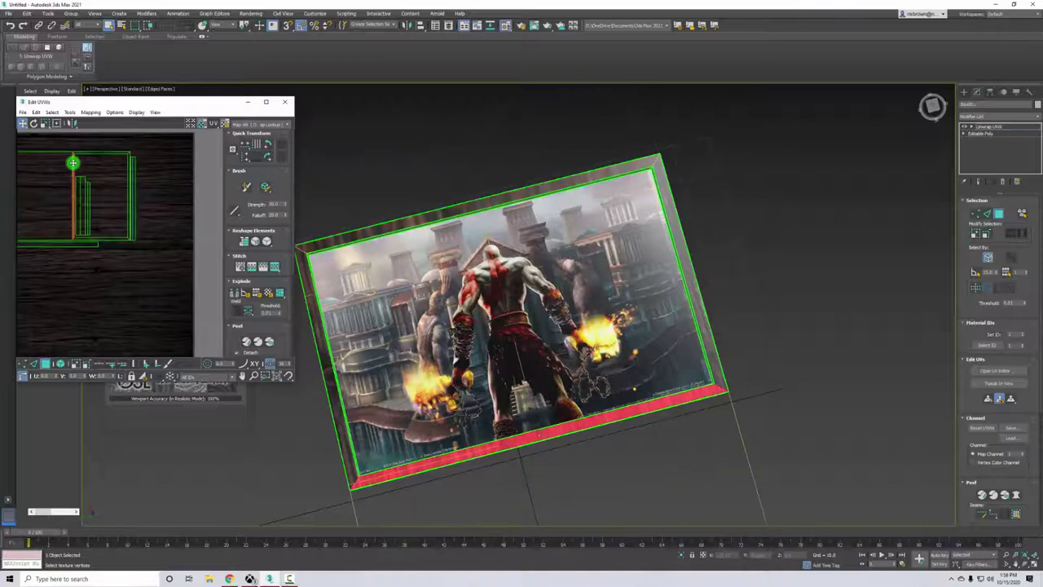
left_click(132, 189, "ctrl")
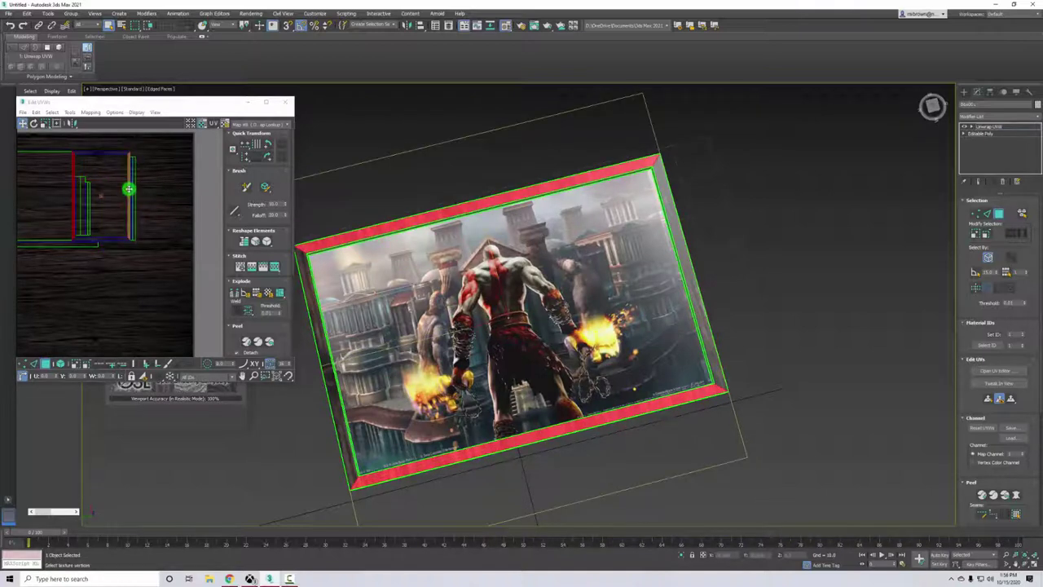
- Rotate the front frame's UV cluster 90 degrees so its long strips run along the wood grain
left_click(33, 124)
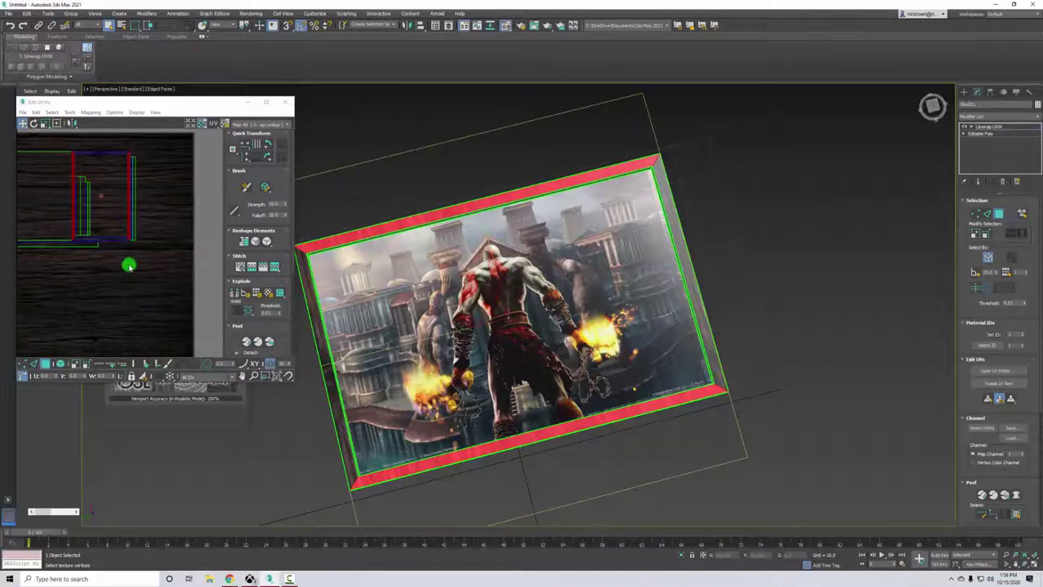
left_click(128, 215)
left_click(134, 204)
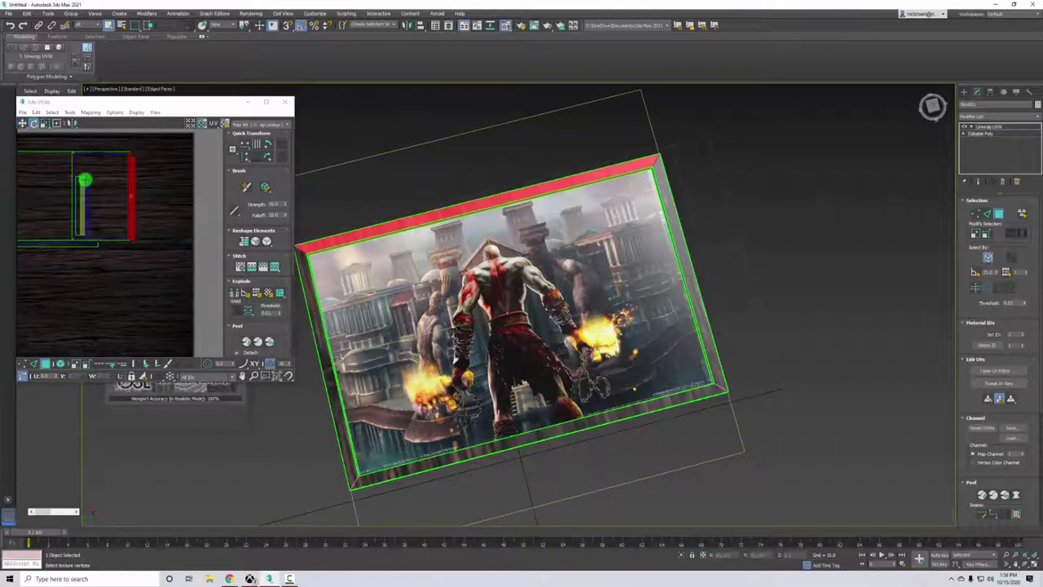
left_click_drag(133, 176, 112, 204)
left_click(73, 161, "ctrl")
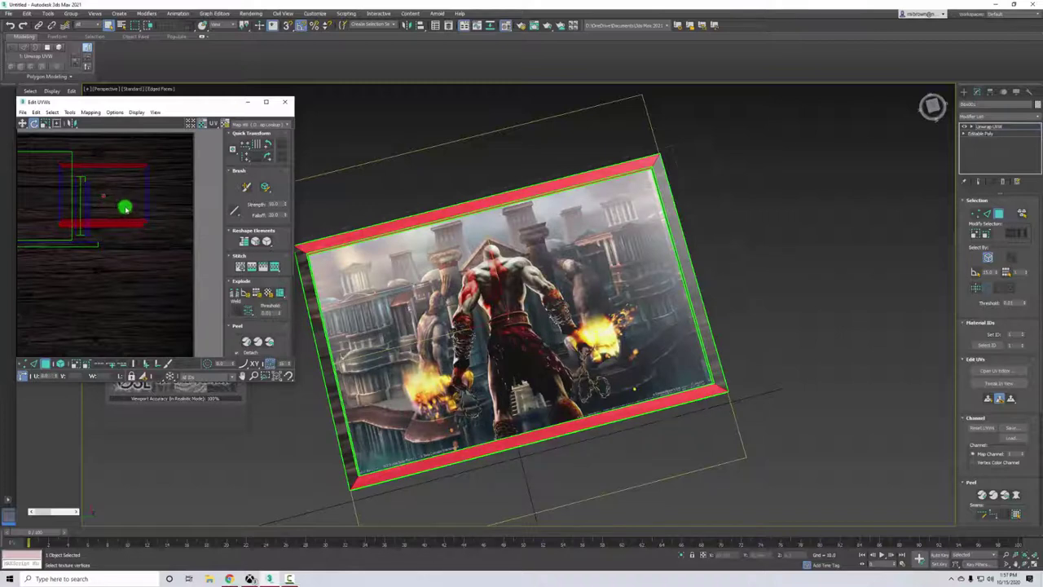
- Select the front frame ring as a whole UV element and move it to a free area of wood below the other clusters
key("w")
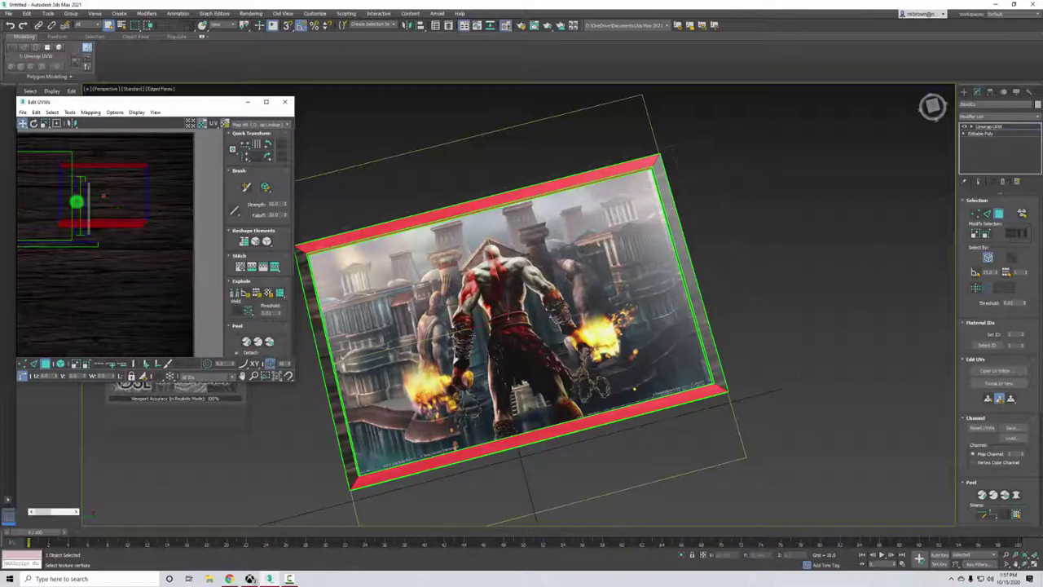
left_click_drag(76, 201, 113, 220)
left_click(105, 221)
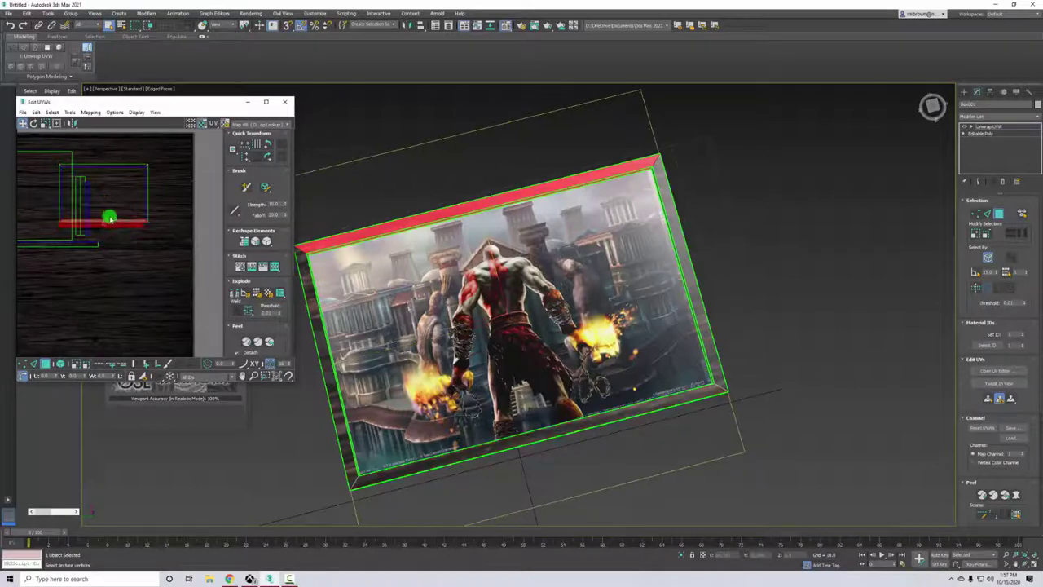
left_click(146, 239)
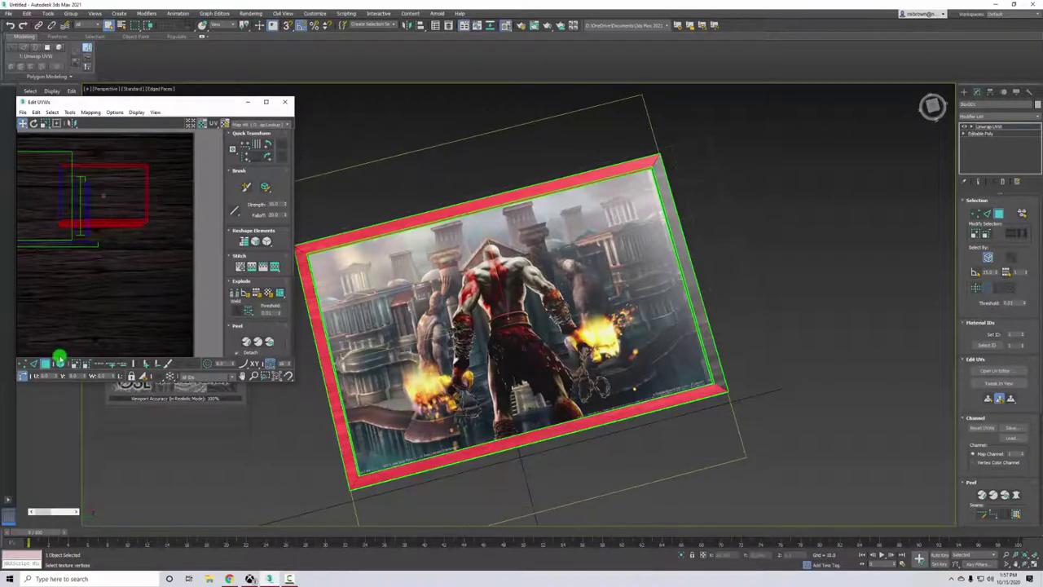
left_click(137, 247)
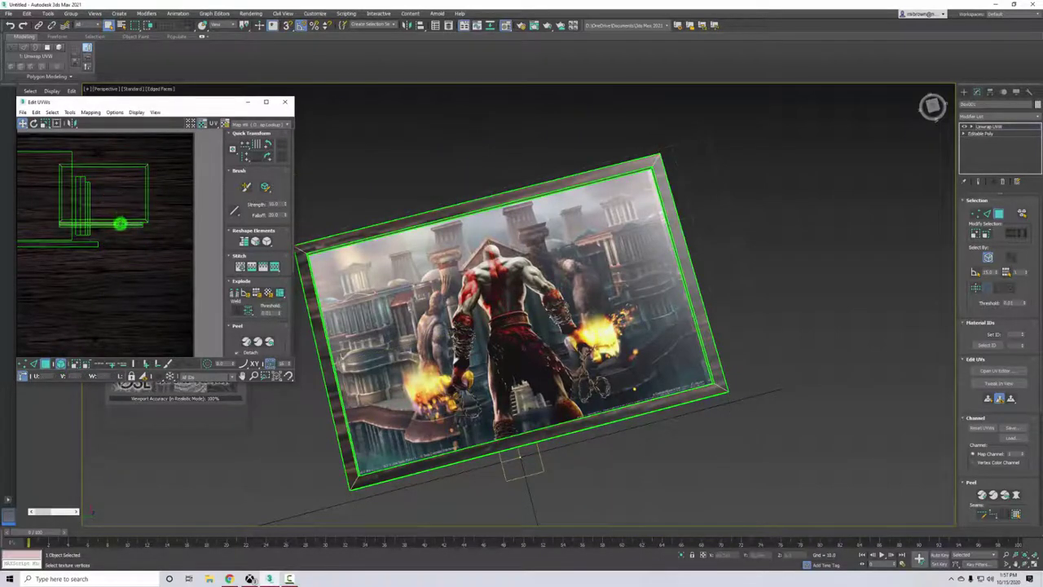
left_click(118, 221)
left_click_drag(118, 220, 112, 314)
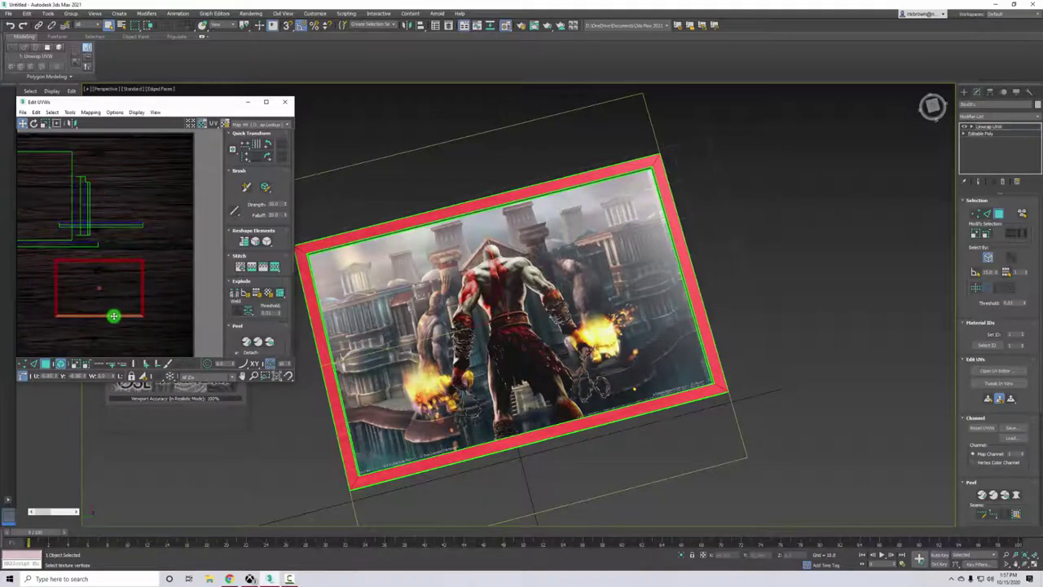
left_click(150, 307)
left_click(186, 267)
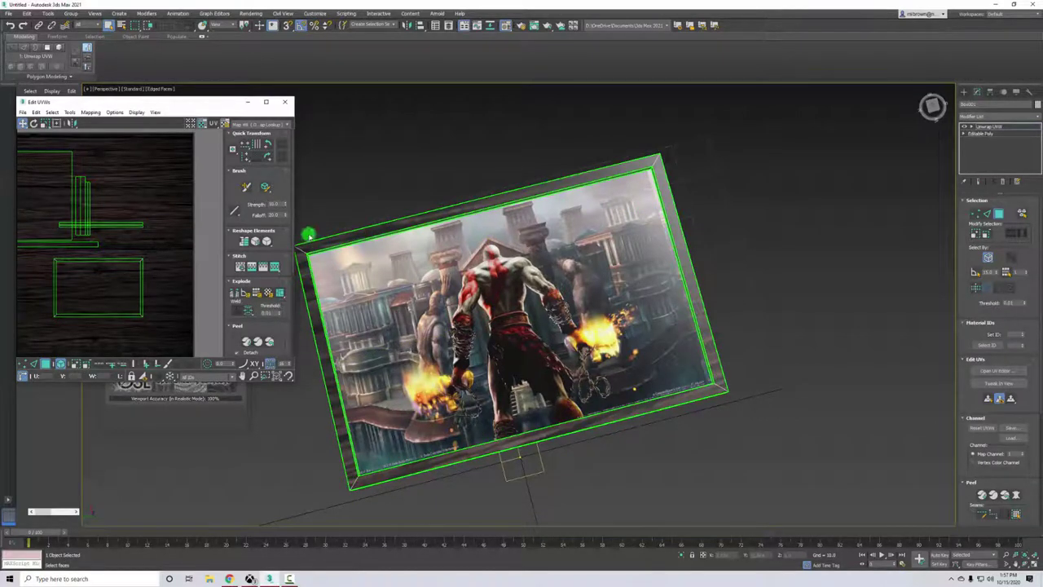
- Select the UV strips of the panel's two long outer sides and move them to the free wood area beside the front frame ring
middle_click_drag(578, 456, 513, 239, "alt")
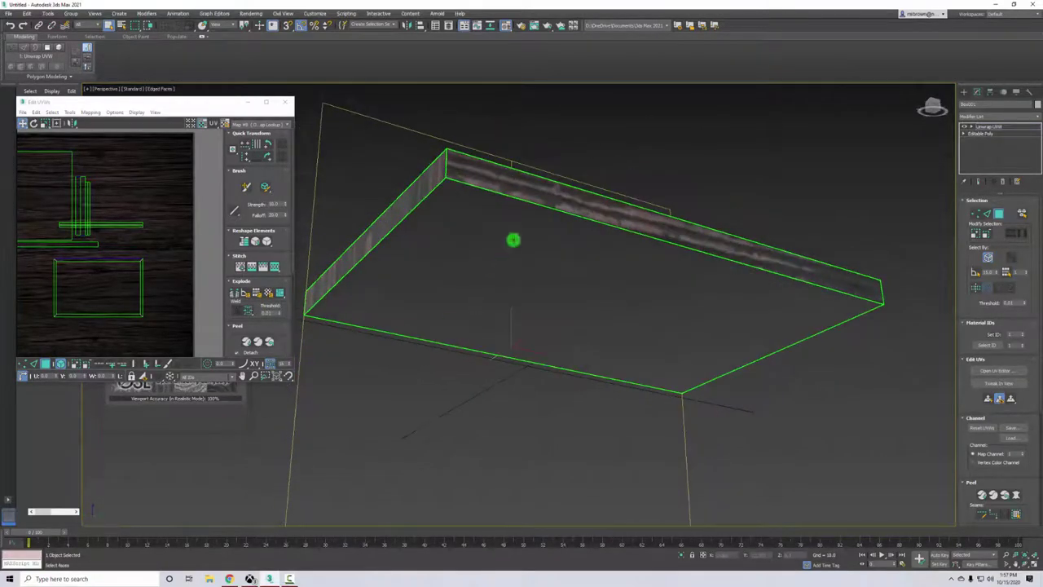
left_click(521, 187)
middle_click_drag(424, 345, 543, 387, "alt")
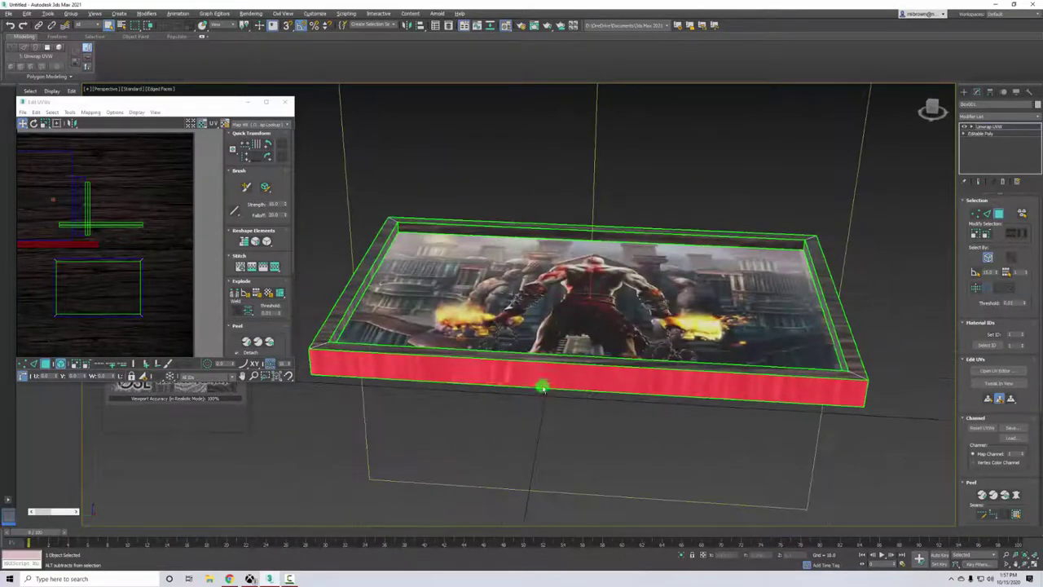
middle_click_drag(127, 268, 186, 281)
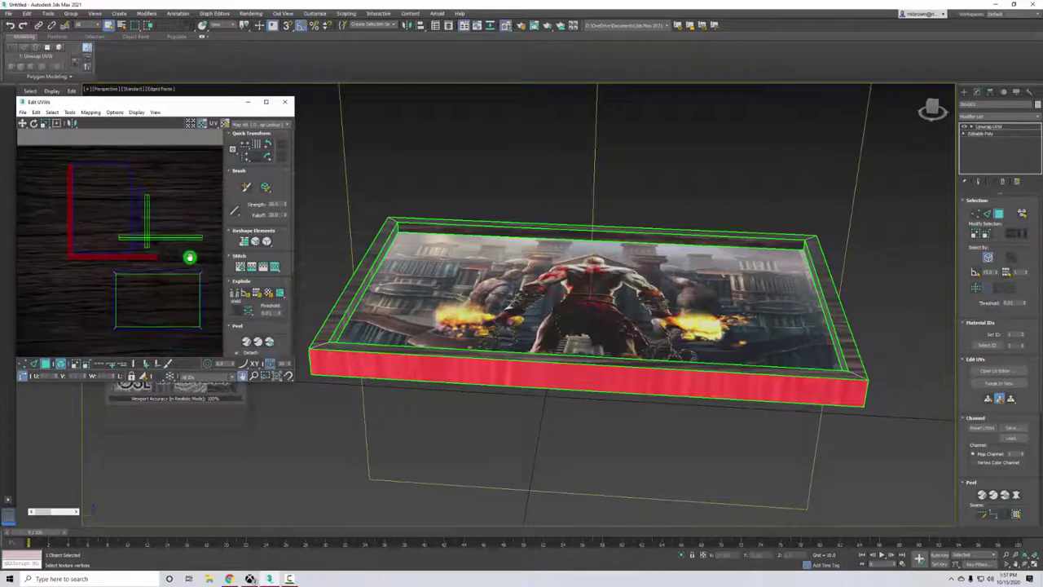
left_click_drag(83, 258, 31, 325)
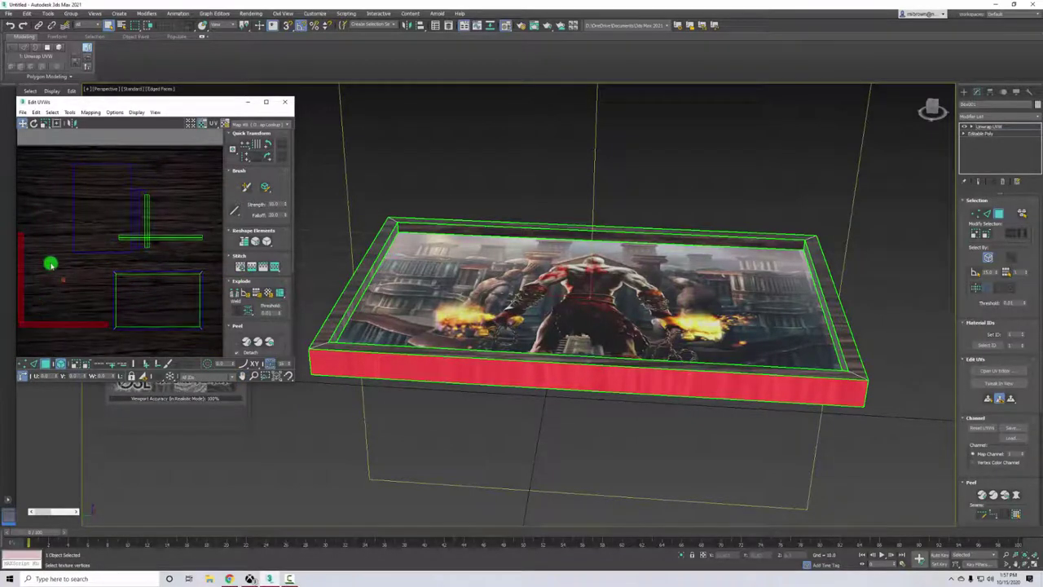
left_click(31, 186)
- Try rotating the horizontal outer side strip's UVs 90 degrees, and turn the strip back along the wood grain
left_click(32, 123)
left_click(68, 328)
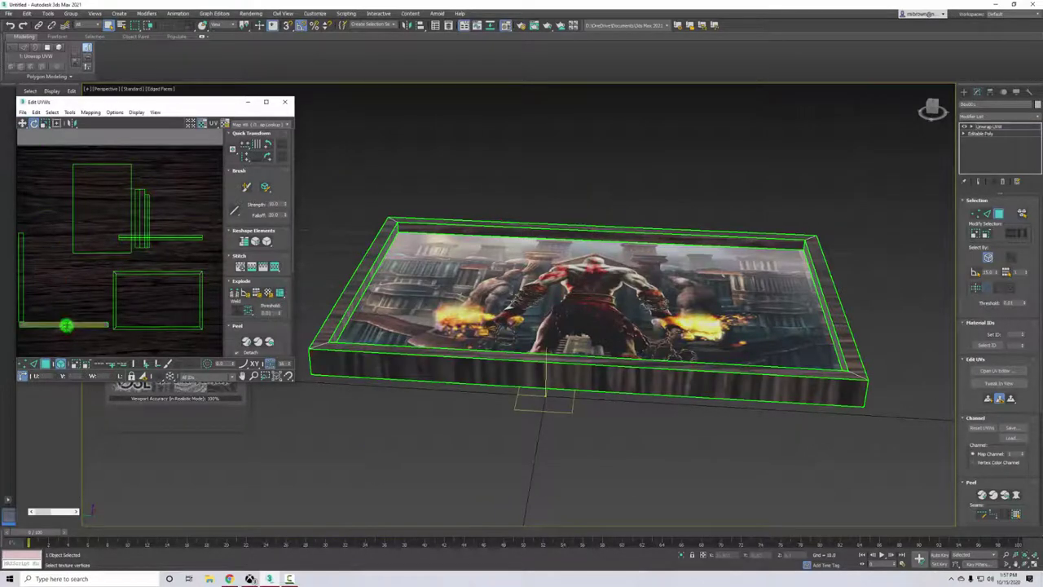
left_click_drag(66, 326, 69, 300)
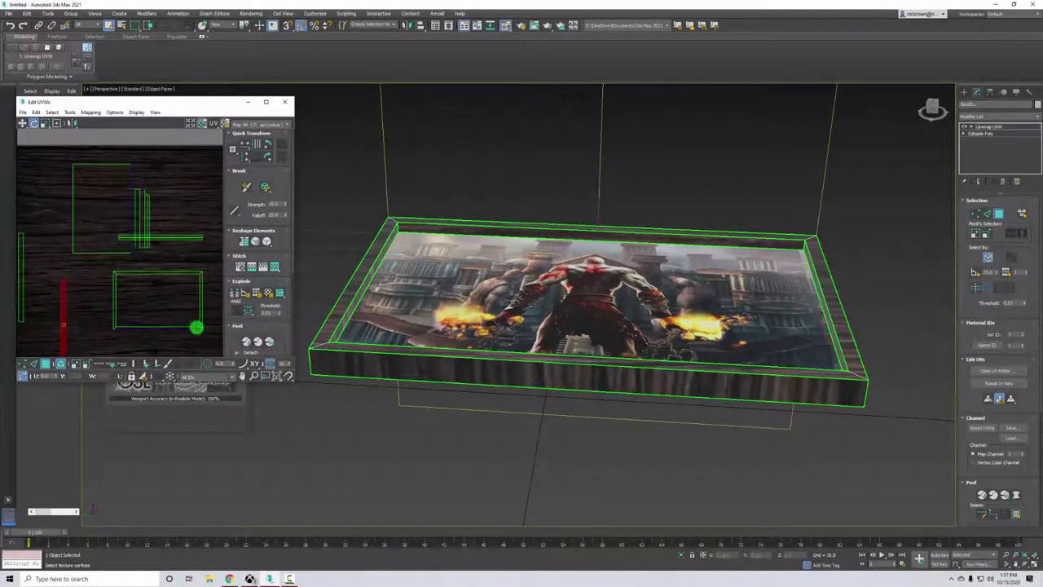
middle_click_drag(725, 318, 620, 301, "alt")
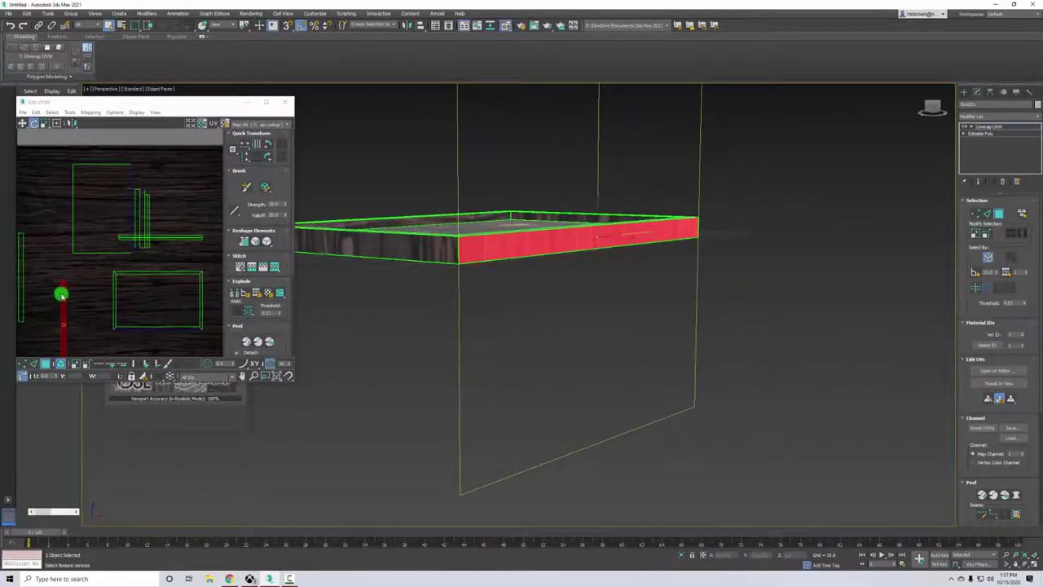
left_click_drag(62, 292, 93, 324)
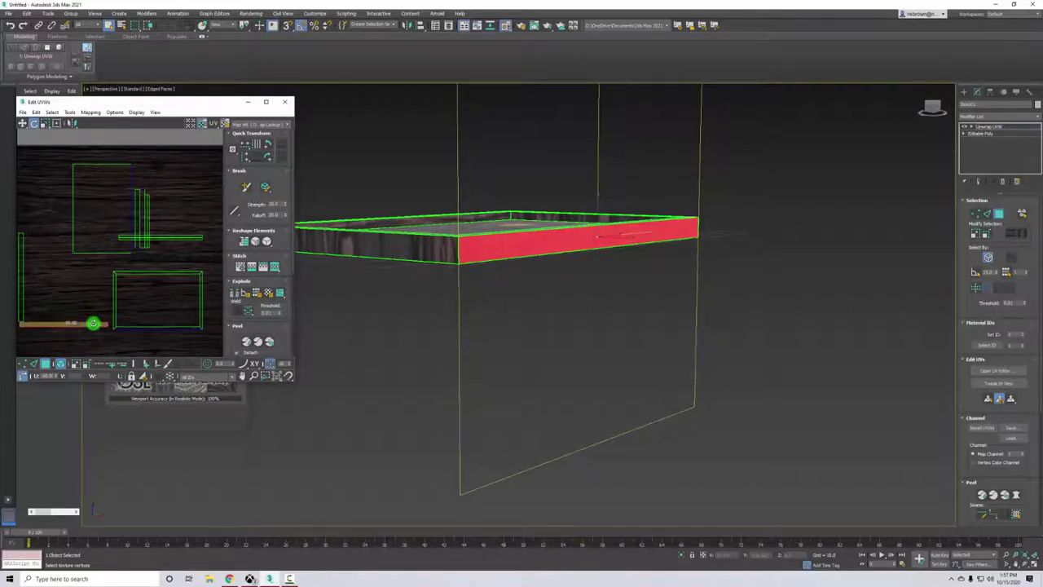
left_click(394, 318)
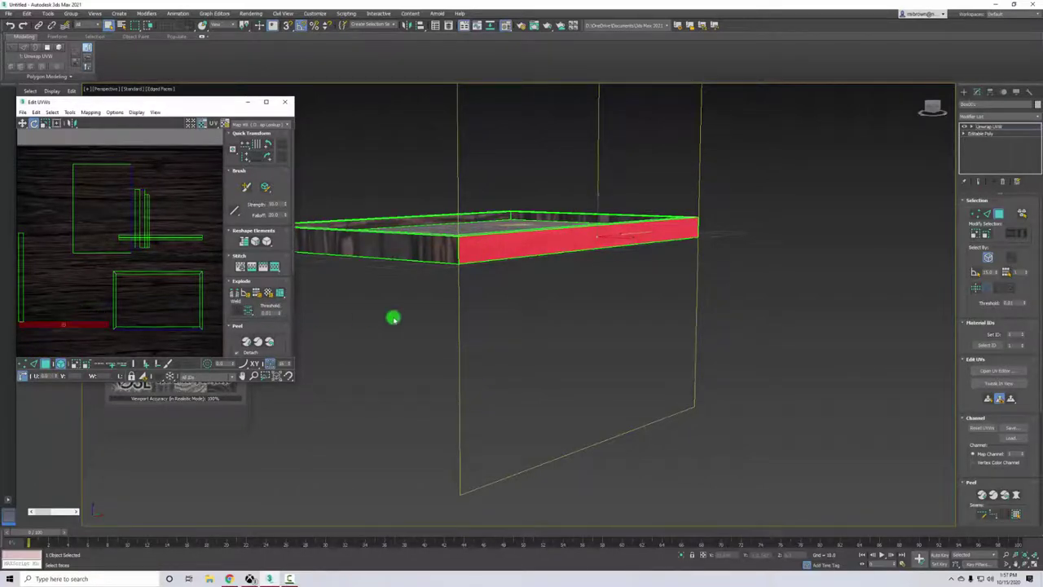
- Rotate the vertical outer side strip's UVs 90 degrees along the wood grain and move it just above the other long side strip
middle_click_drag(376, 295, 466, 293, "alt")
left_click(19, 258)
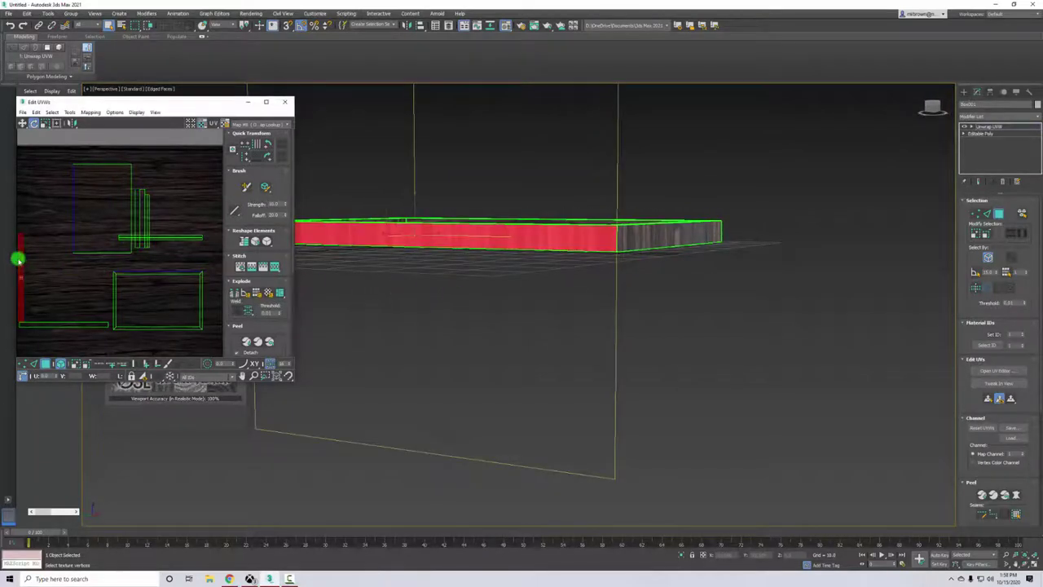
left_click_drag(19, 259, 55, 278)
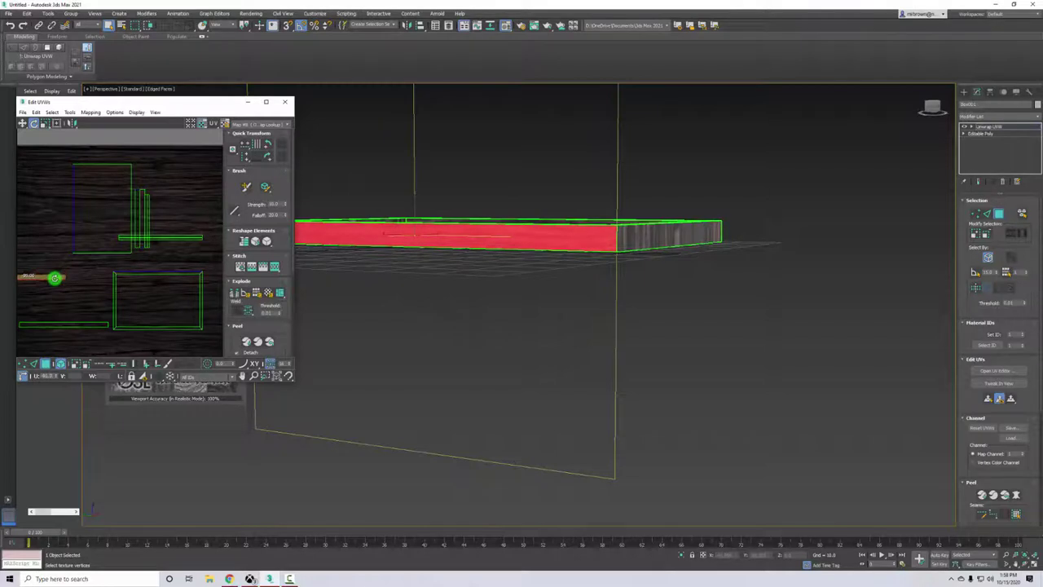
left_click(21, 123)
left_click_drag(37, 277, 82, 314)
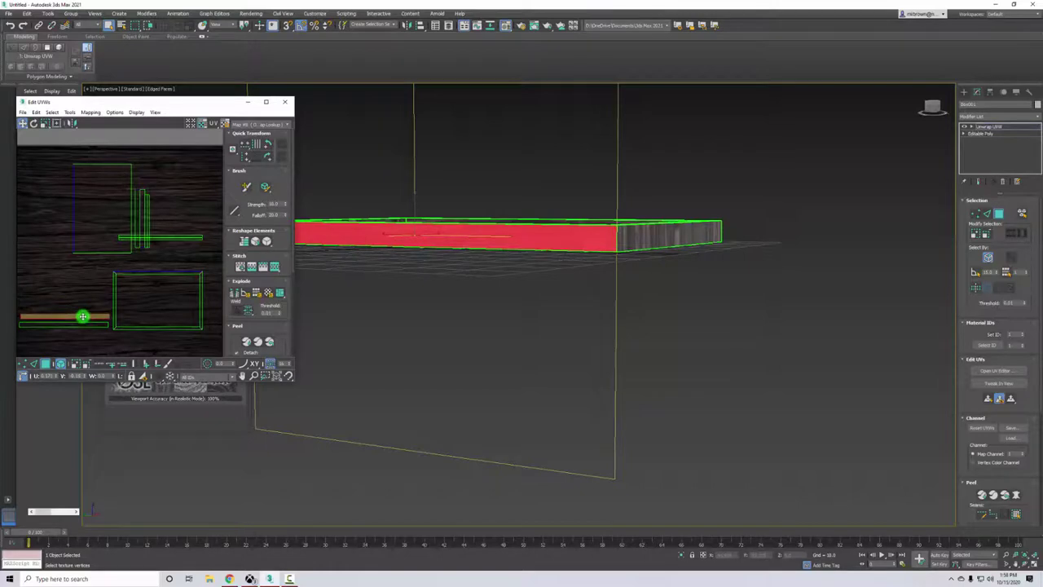
left_click(596, 290)
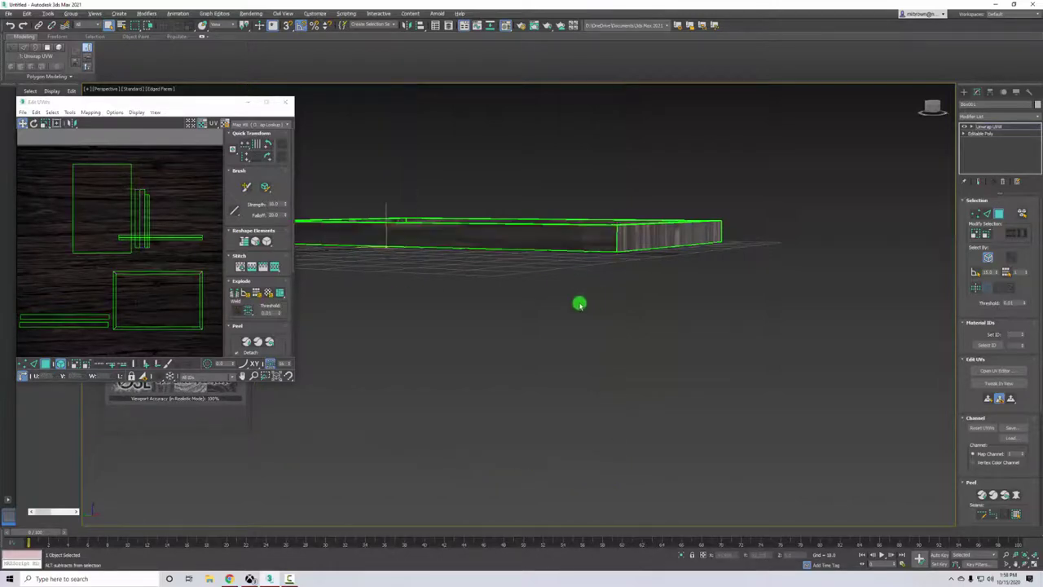
- Move the back face's UV cluster clear of the narrow strips and rotate it 90 degrees so the grain runs lengthwise
middle_click_drag(578, 304, 471, 211, "alt")
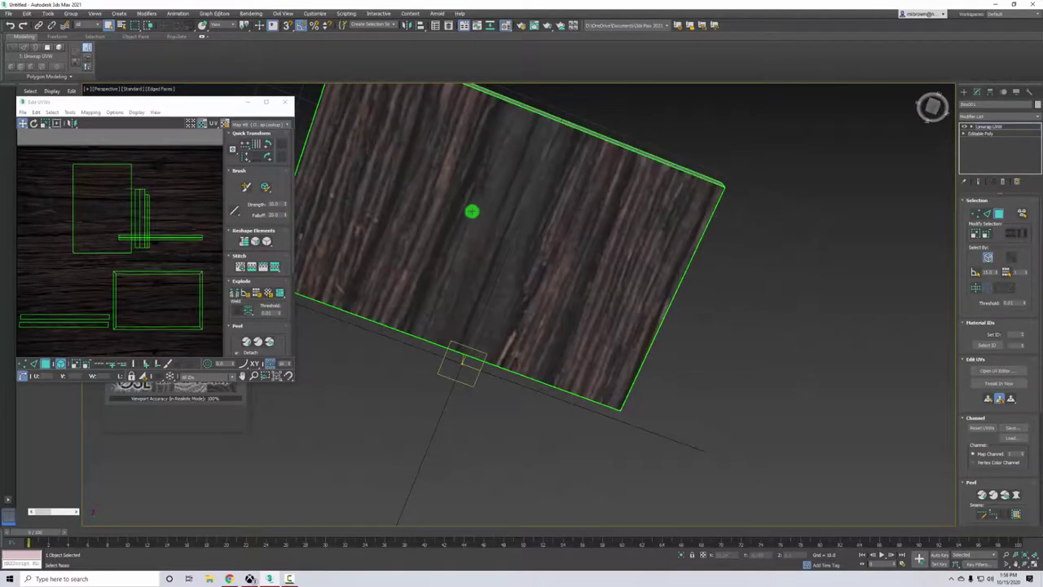
left_click_drag(102, 214, 94, 224)
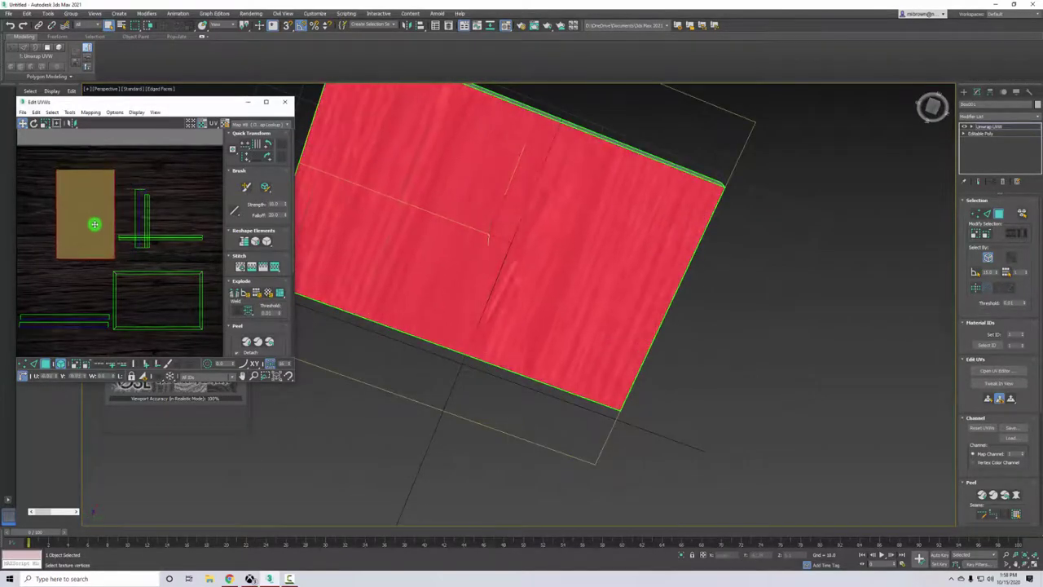
key("e")
mouse_move(76, 182)
left_mouse_down()
mouse_move(127, 223)
mouse_move(75, 197)
left_mouse_up()
left_click(22, 122)
left_click(752, 293)
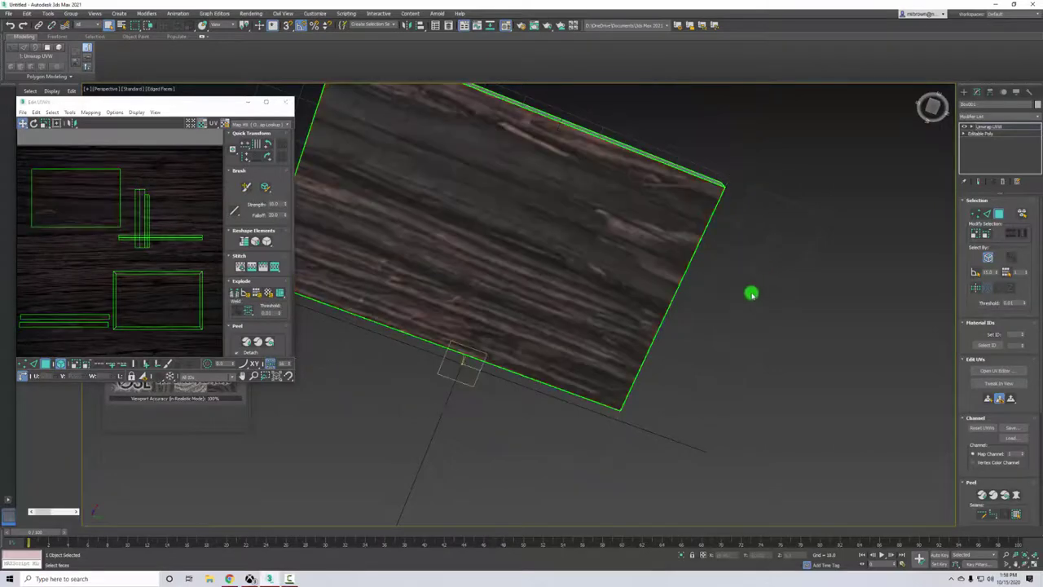
- Close the Edit UVWs window, convert the panel to an Editable Poly, and close the Material Editor
middle_click_drag(734, 263, 622, 328, "alt")
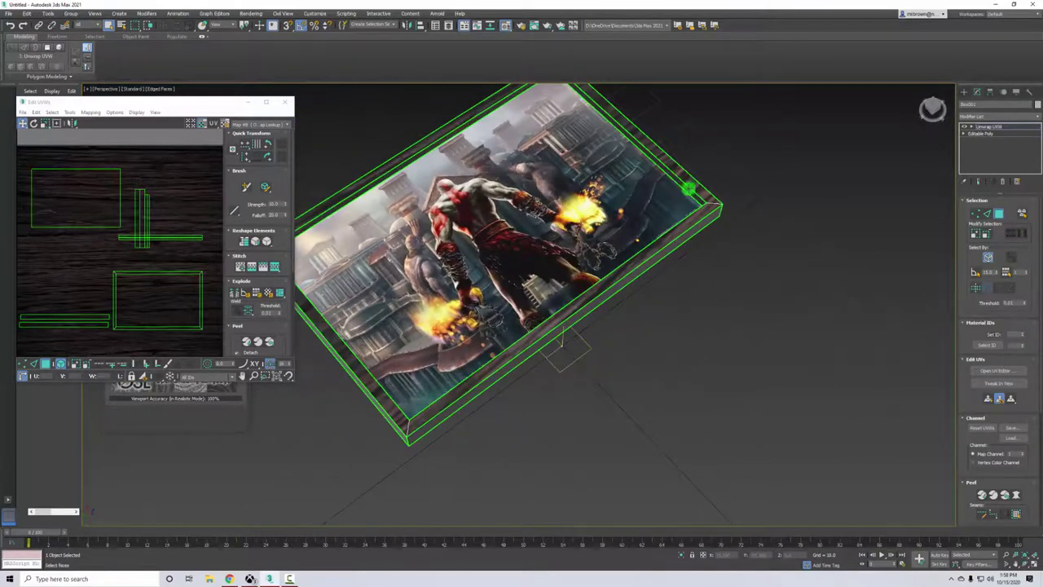
left_click(284, 101)
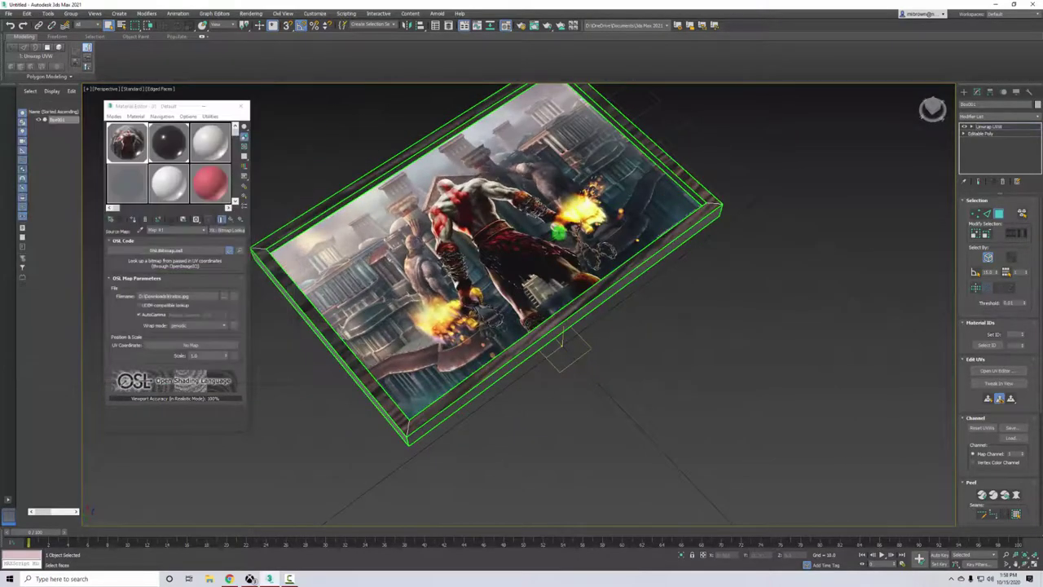
right_click(569, 232)
mouse_move(614, 319)
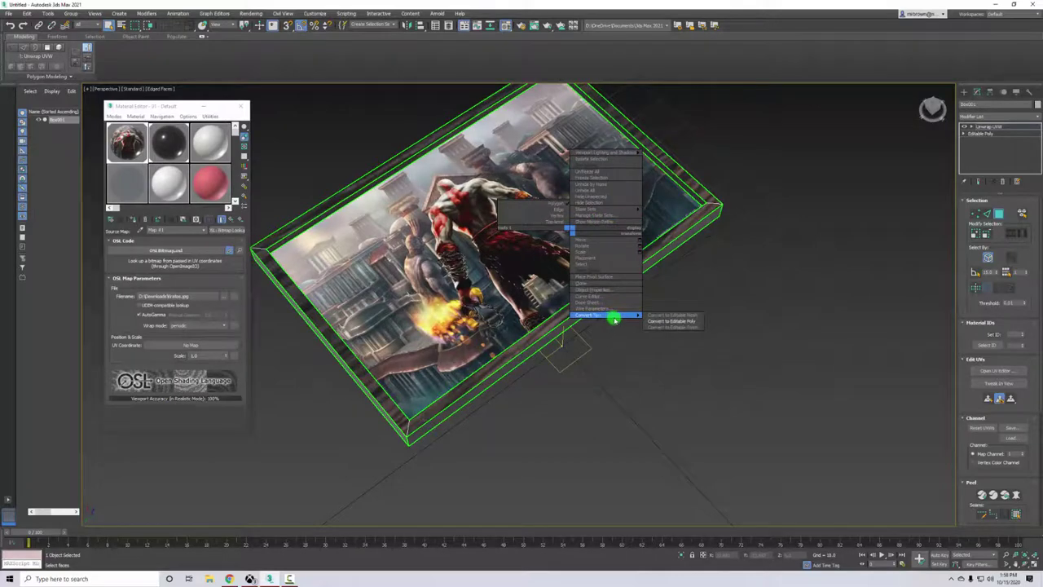
left_click(657, 319)
left_click(659, 326)
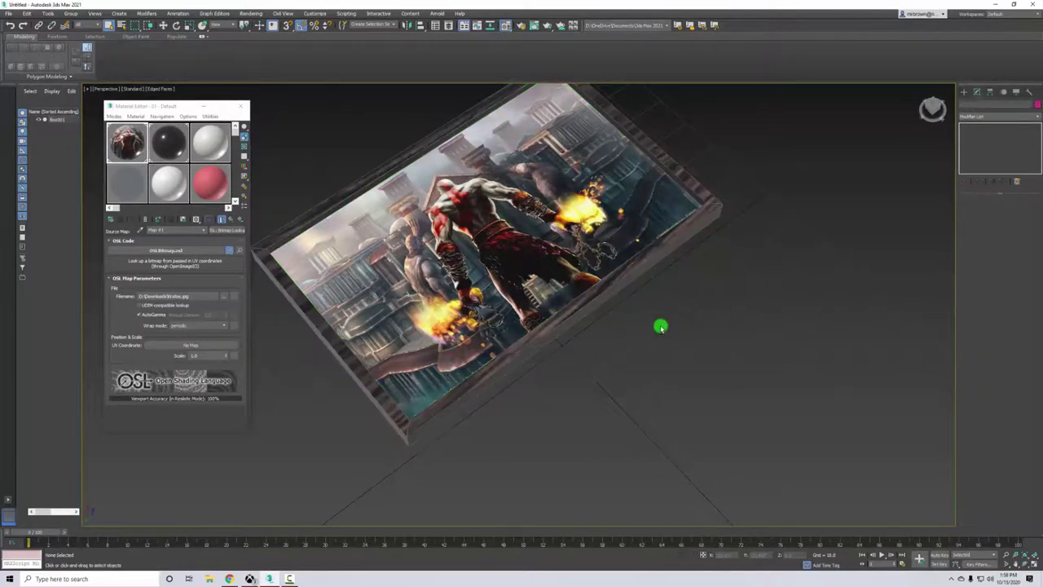
middle_click_drag(658, 326, 582, 331, "alt")
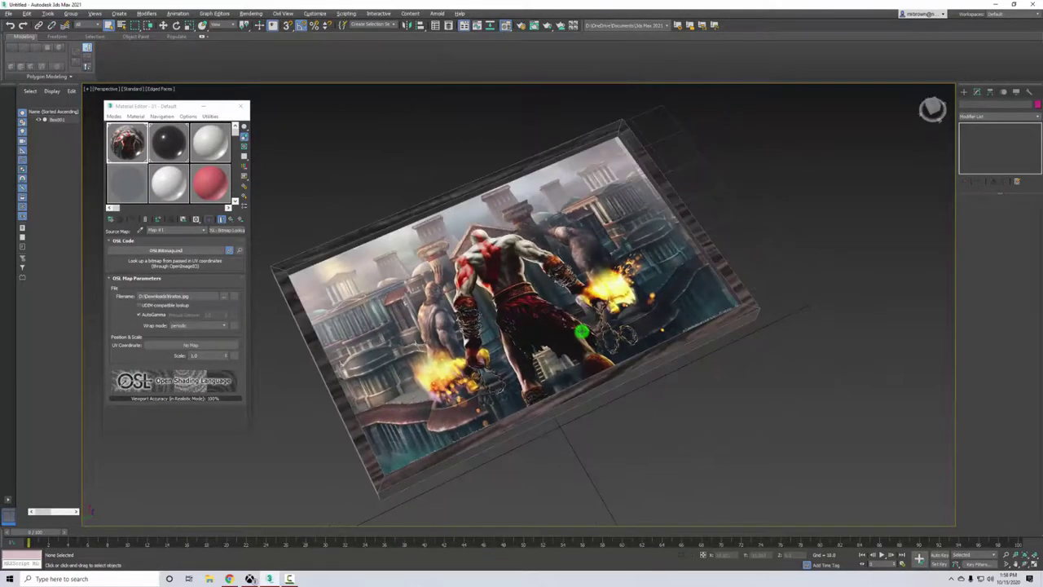
left_click(242, 110)
- Rotate the framed panel 90 degrees so that it stands upright, and deselect it
middle_click_drag(366, 263, 459, 263, "alt")
left_click(474, 308)
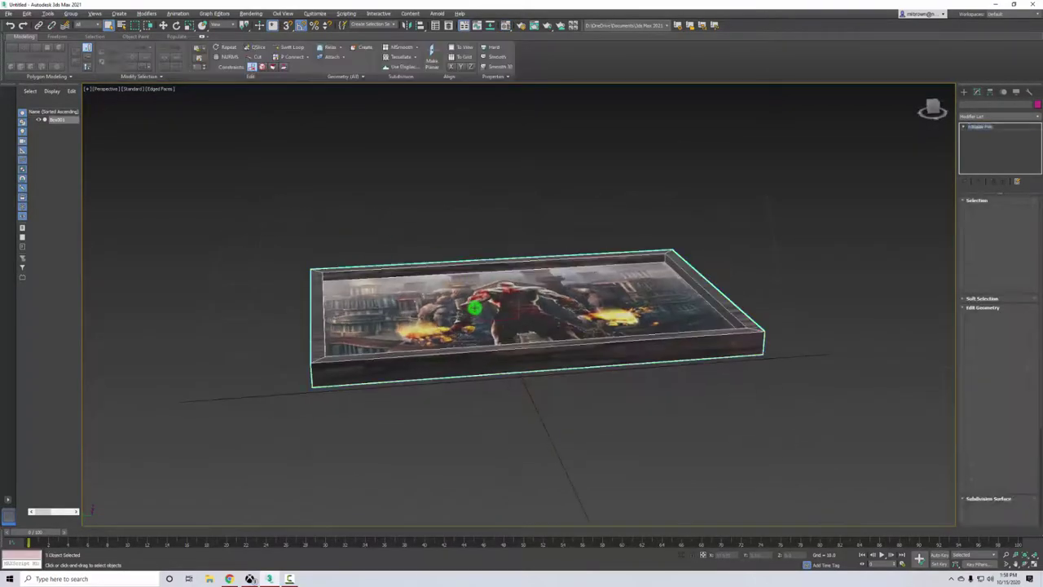
key("w")
left_click_drag(518, 287, 531, 231)
key("e")
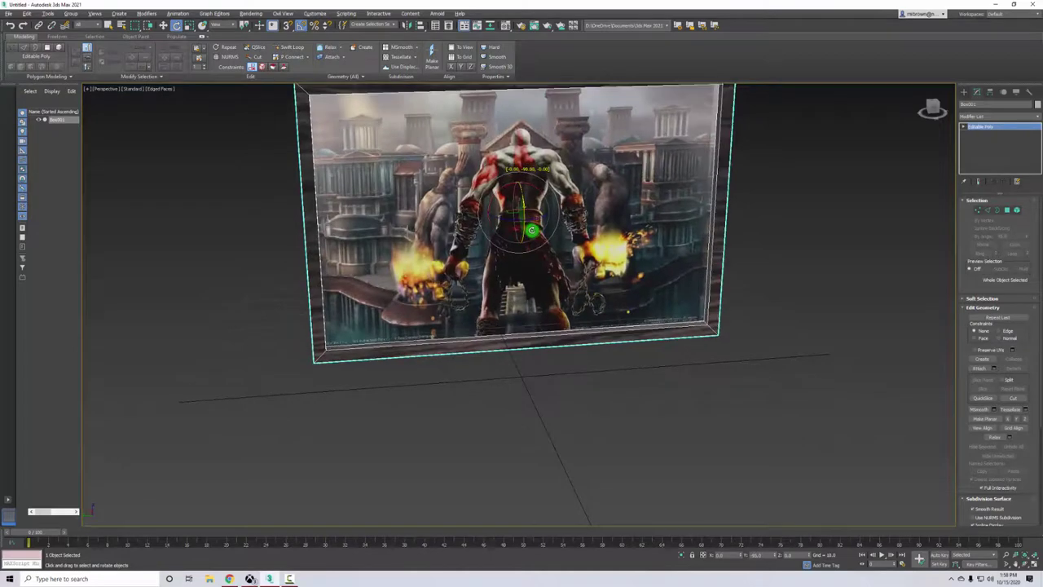
middle_click_drag(543, 346, 466, 316, "alt")
left_click(746, 230)
middle_click_drag(728, 193, 642, 249, "alt")
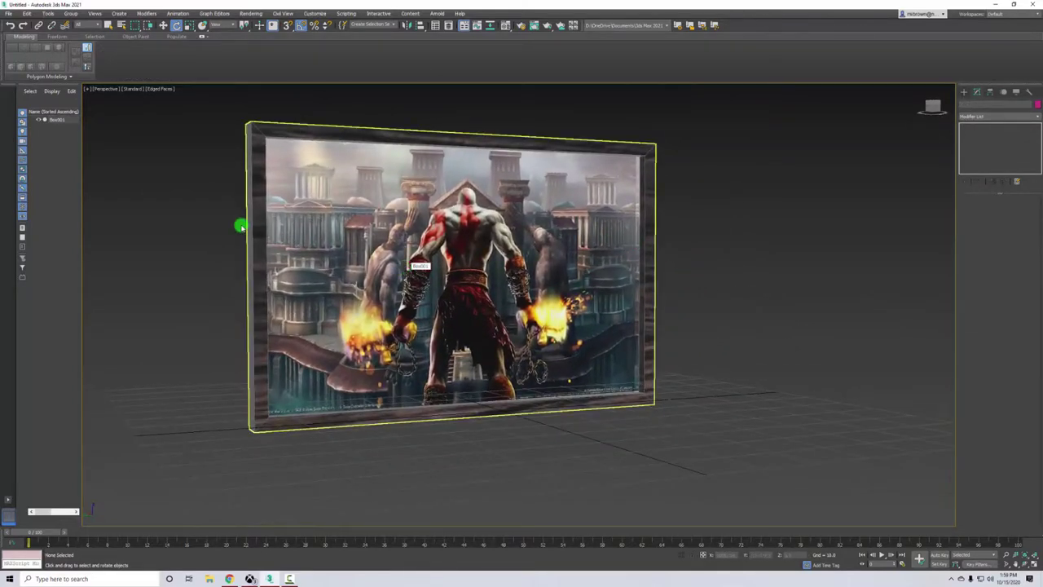